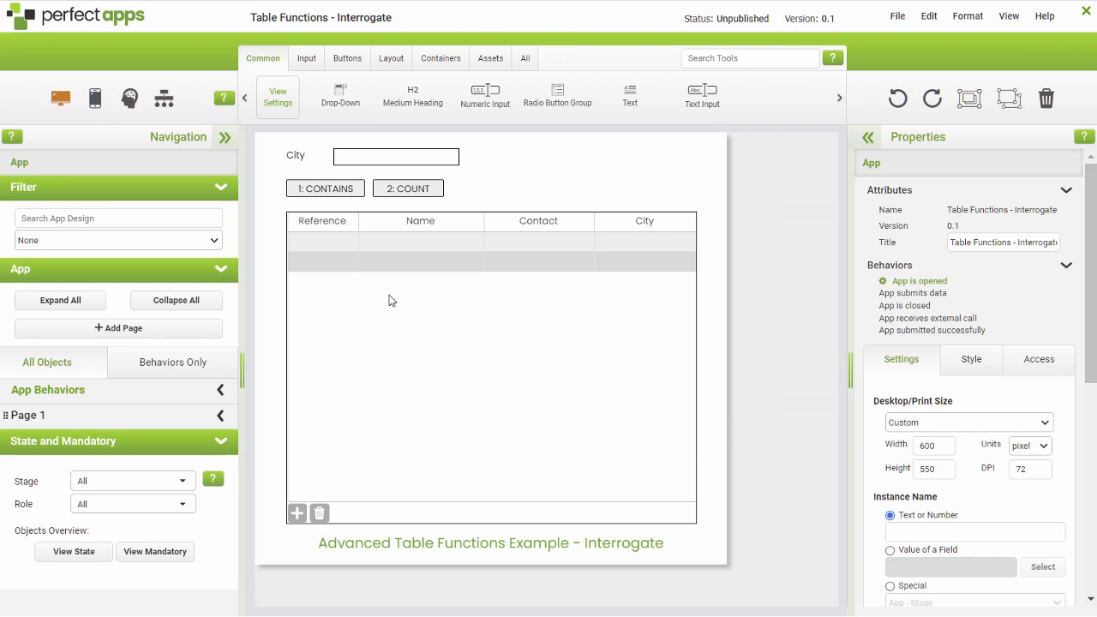
# Step: In the Contains button's "Button is pressed" behavior, set the Set Table Rows command's object to Table on Page 1
pyautogui.click(334, 191)
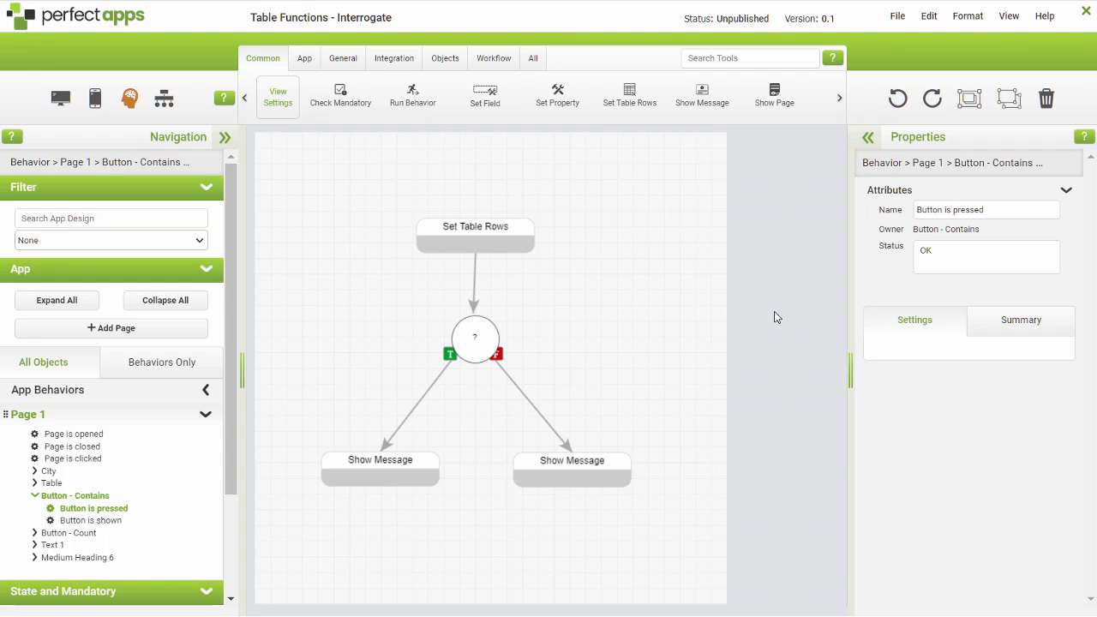
pyautogui.click(497, 239)
pyautogui.click(1039, 271)
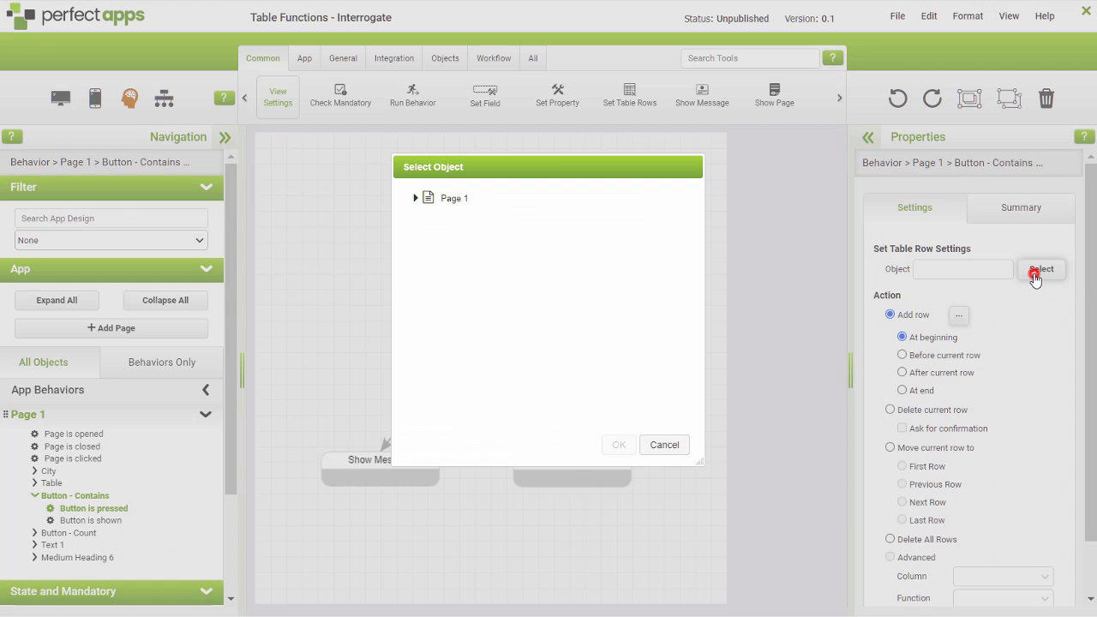
pyautogui.click(416, 198)
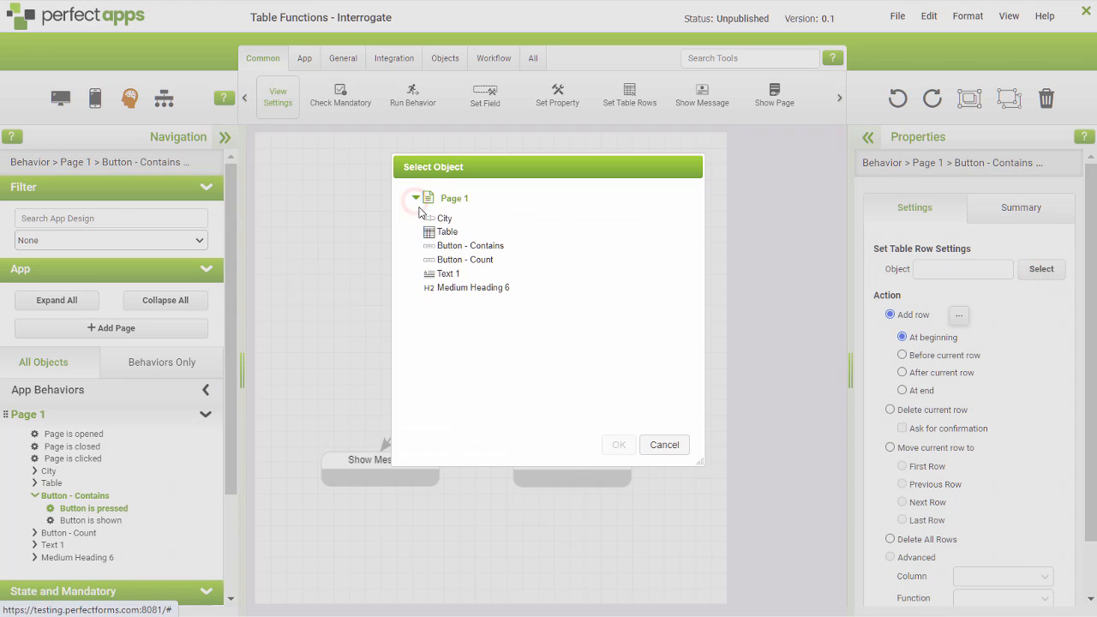
pyautogui.click(438, 238)
pyautogui.click(618, 445)
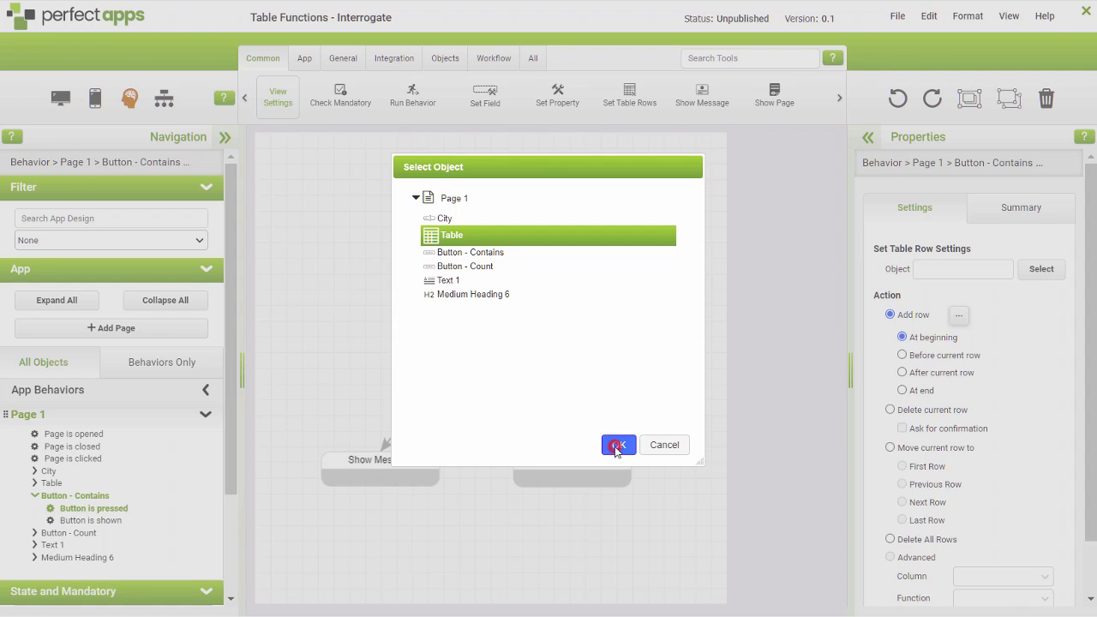
# Step: Set the Set Table Rows action to Advanced, with column 4 City and the Contains function
pyautogui.click(890, 557)
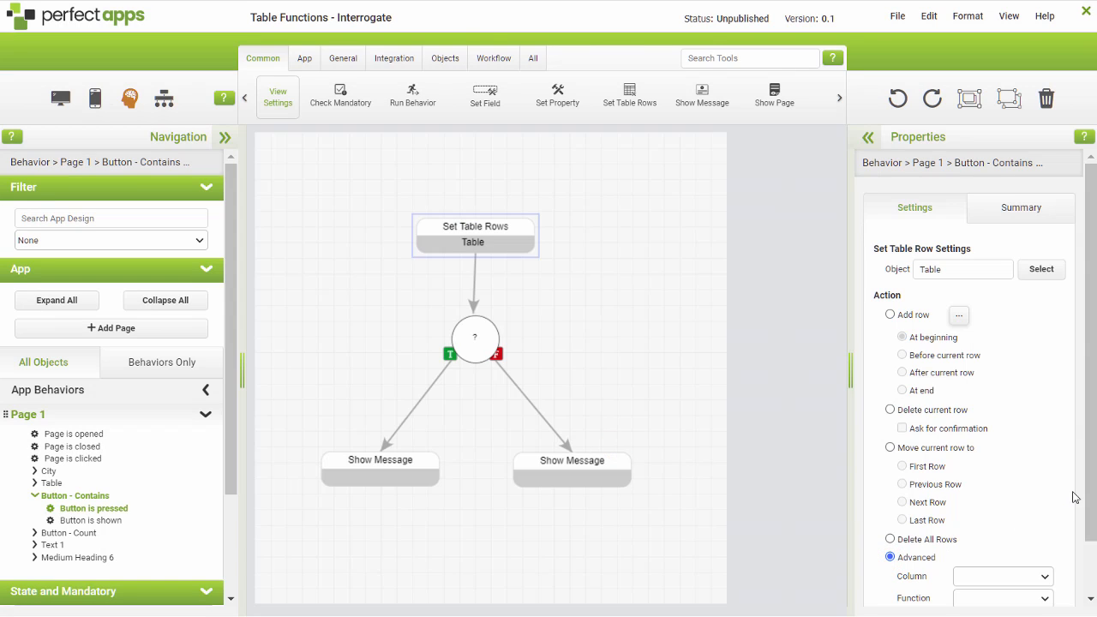
pyautogui.moveTo(1088, 480); pyautogui.dragTo(1092, 559)
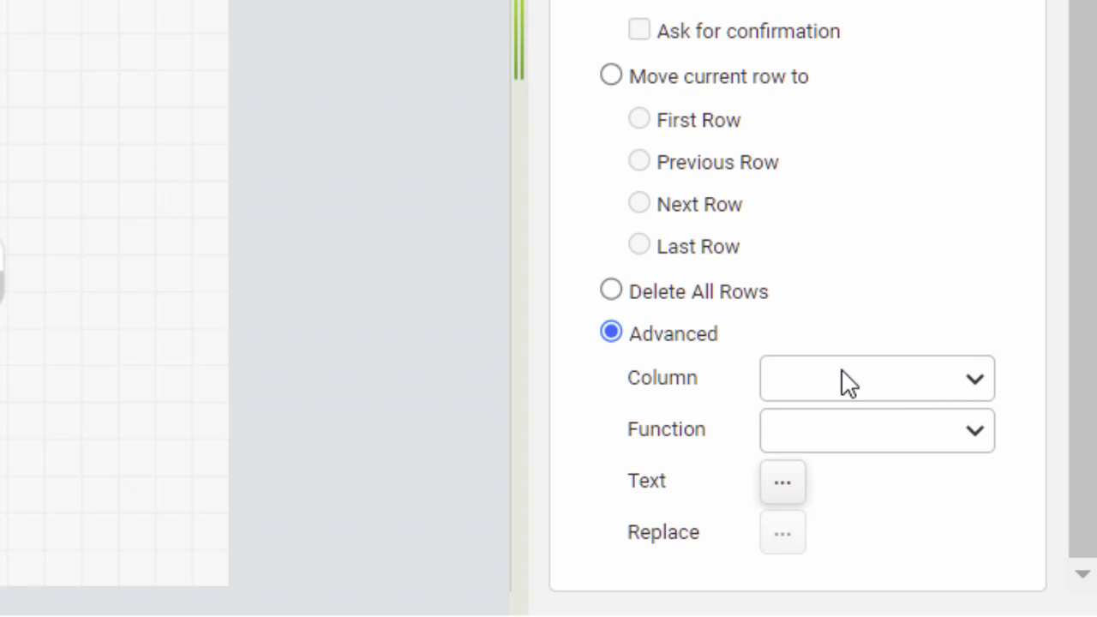
pyautogui.click(981, 381)
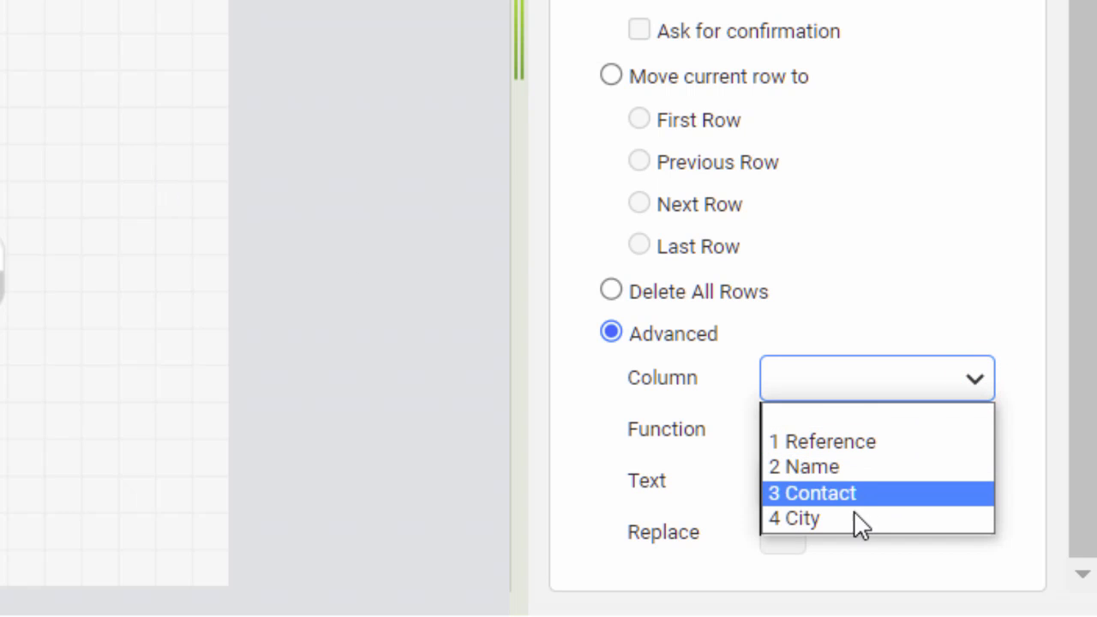
pyautogui.click(853, 513)
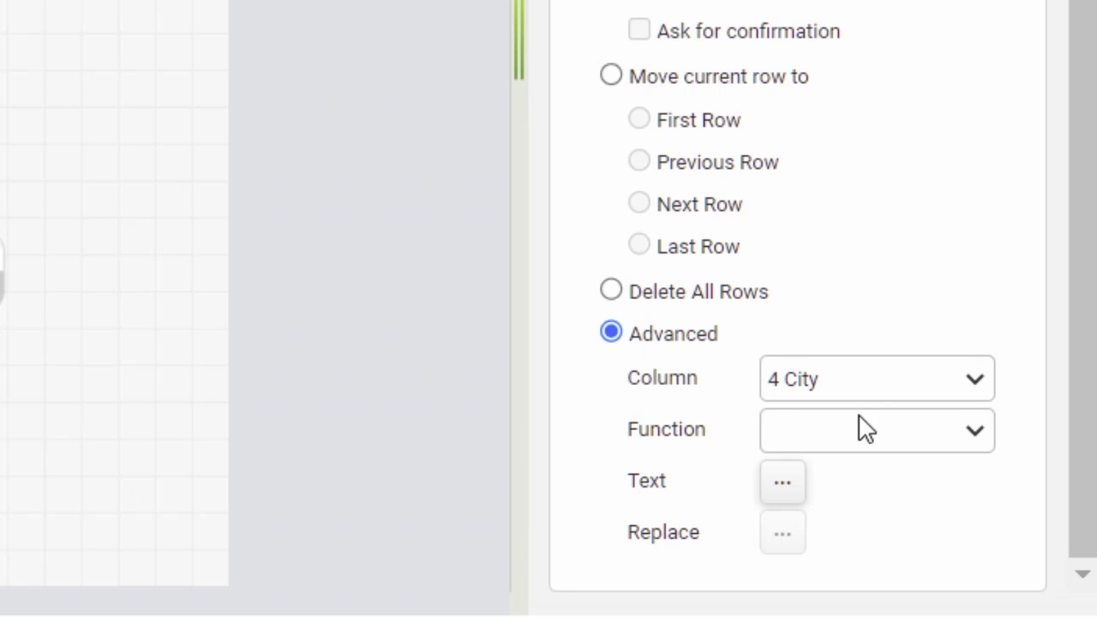
pyautogui.click(974, 434)
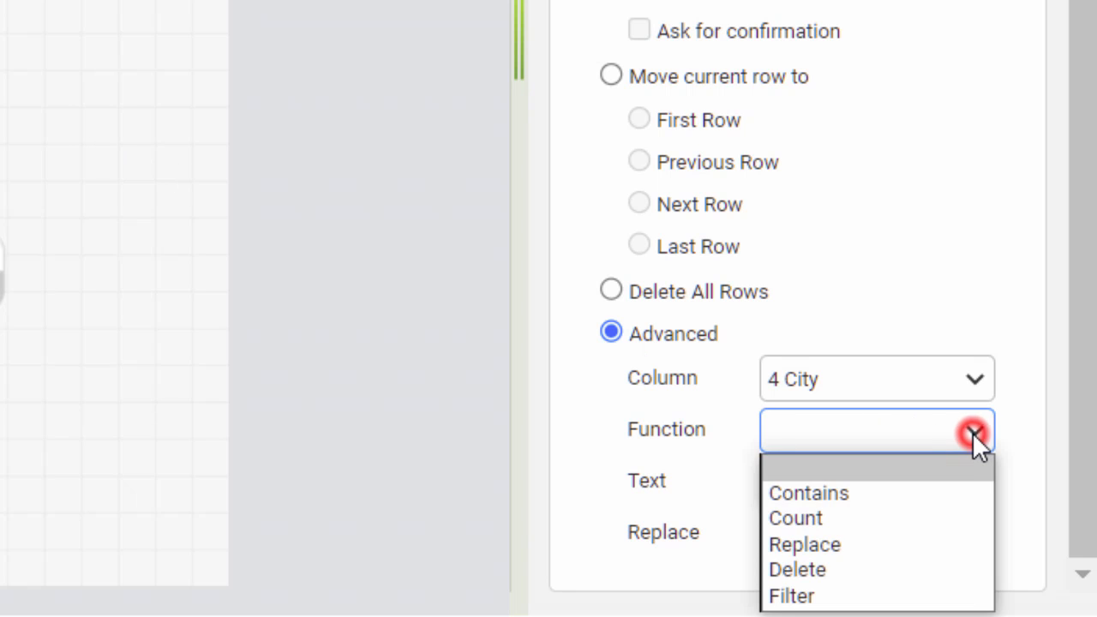
pyautogui.click(889, 495)
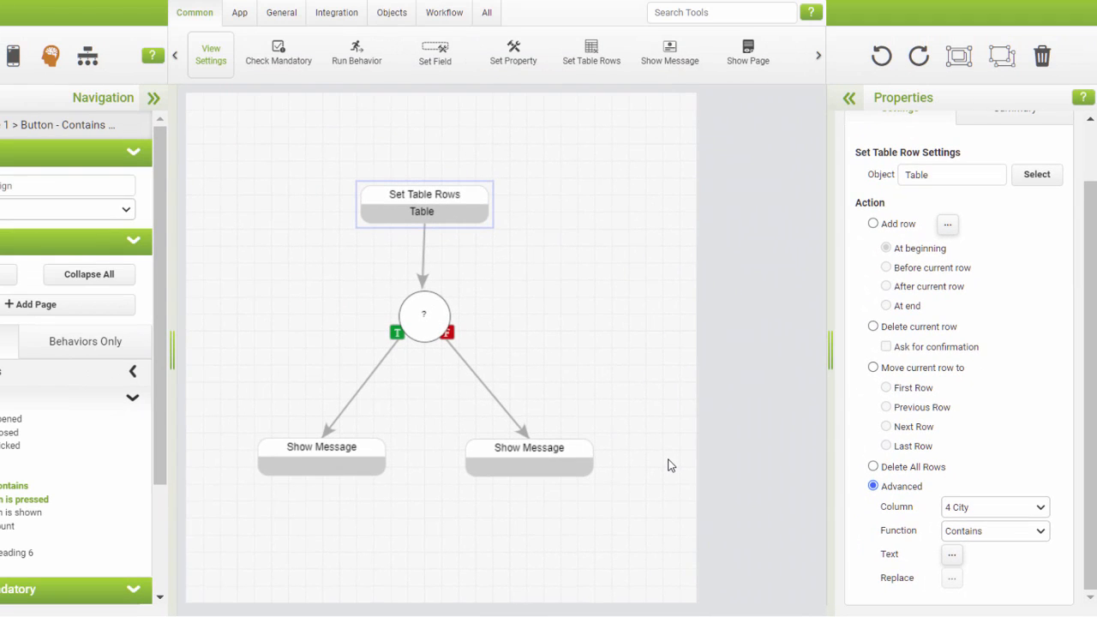
# Step: Compose the Contains function's text formula from the value of the City field on Page 1
pyautogui.click(951, 554)
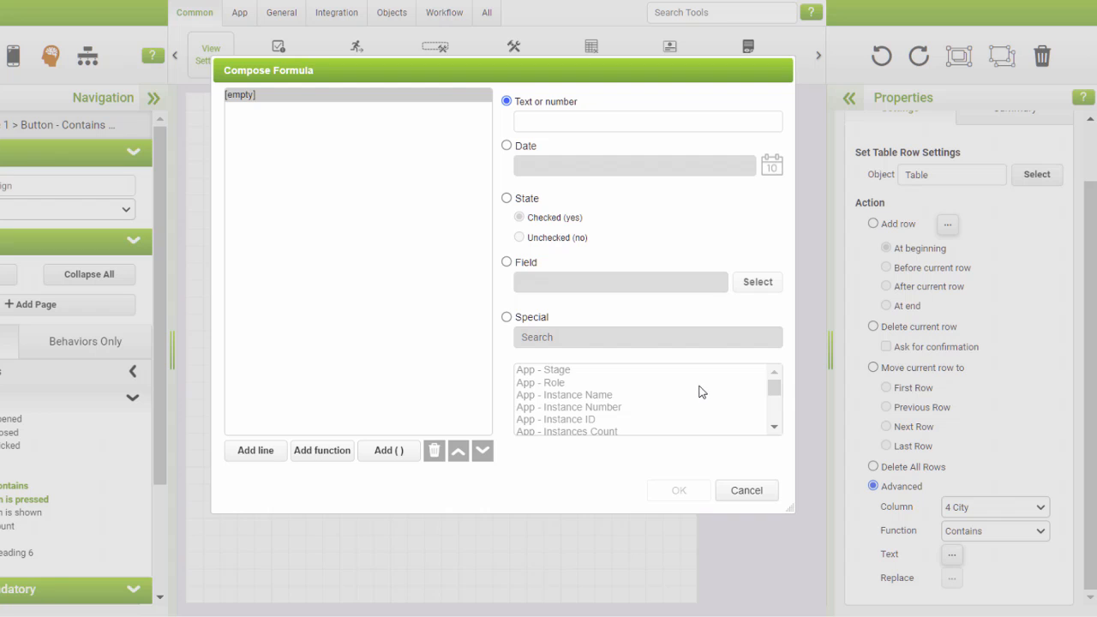
pyautogui.click(507, 263)
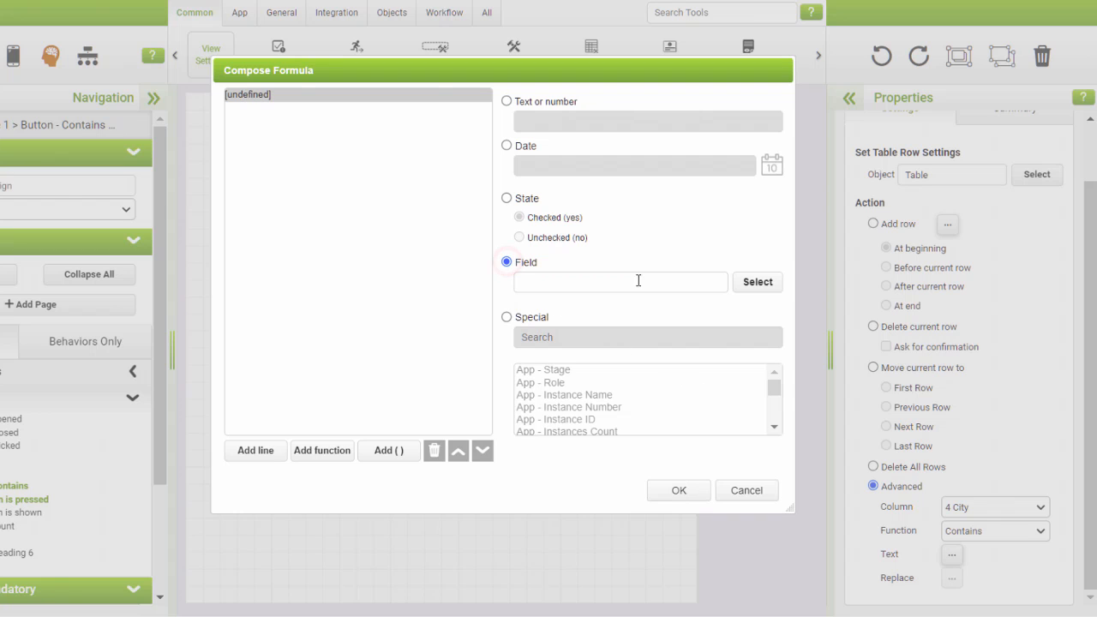
pyautogui.click(753, 282)
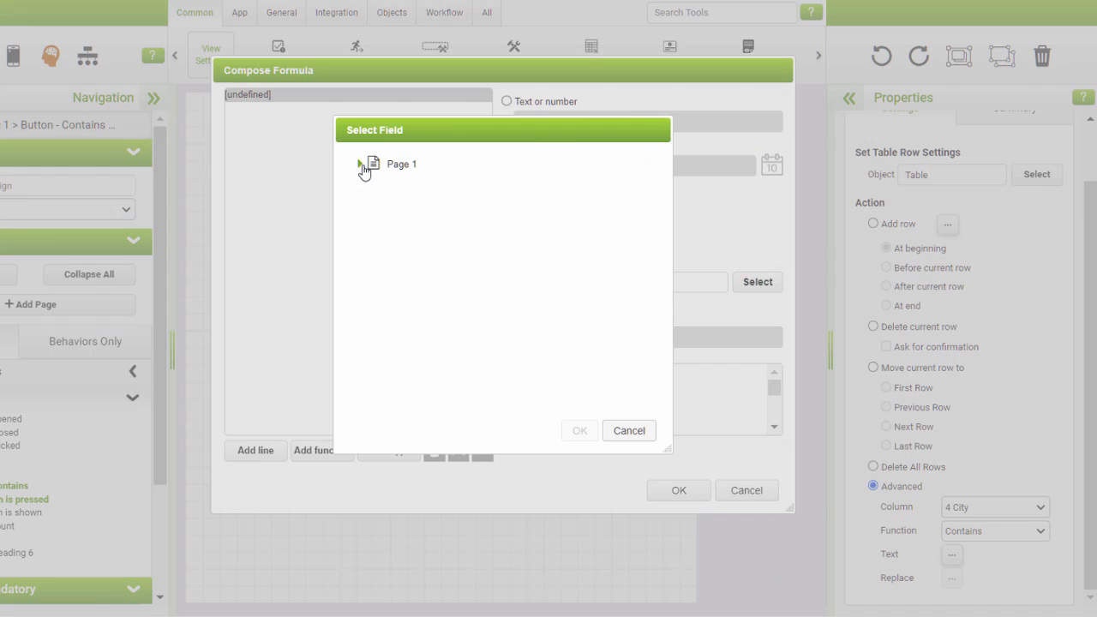
pyautogui.click(360, 163)
pyautogui.click(391, 188)
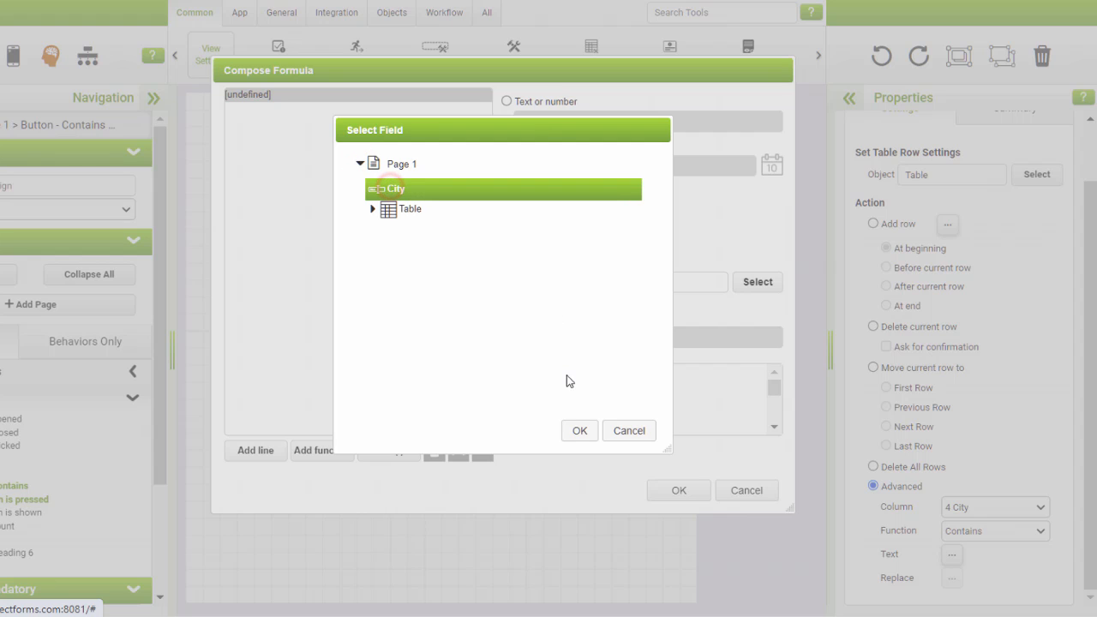
pyautogui.click(576, 430)
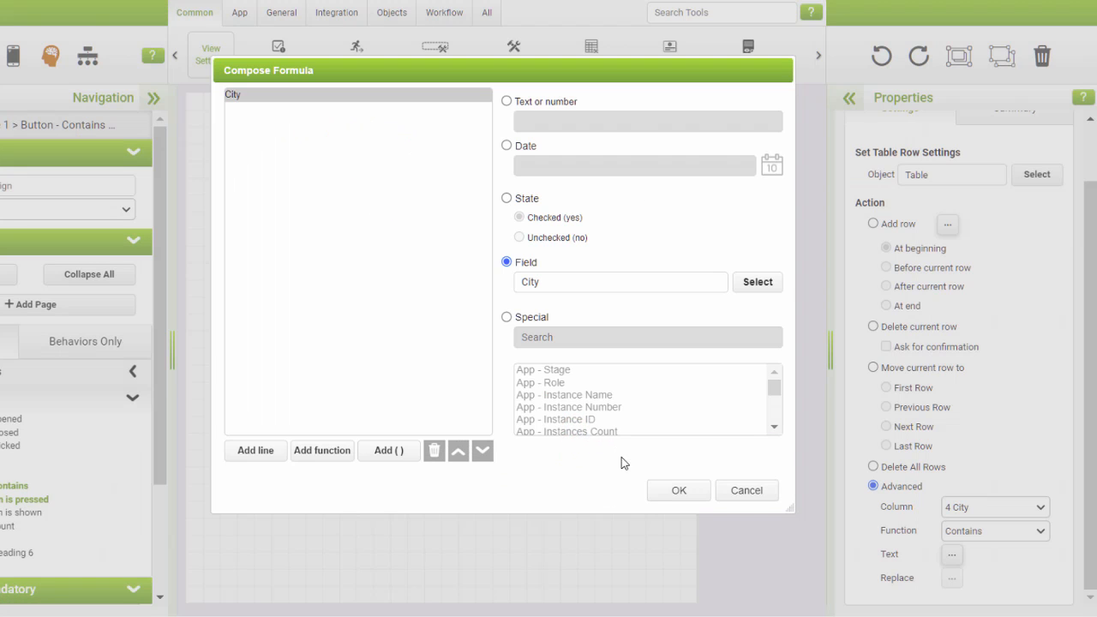
pyautogui.click(679, 492)
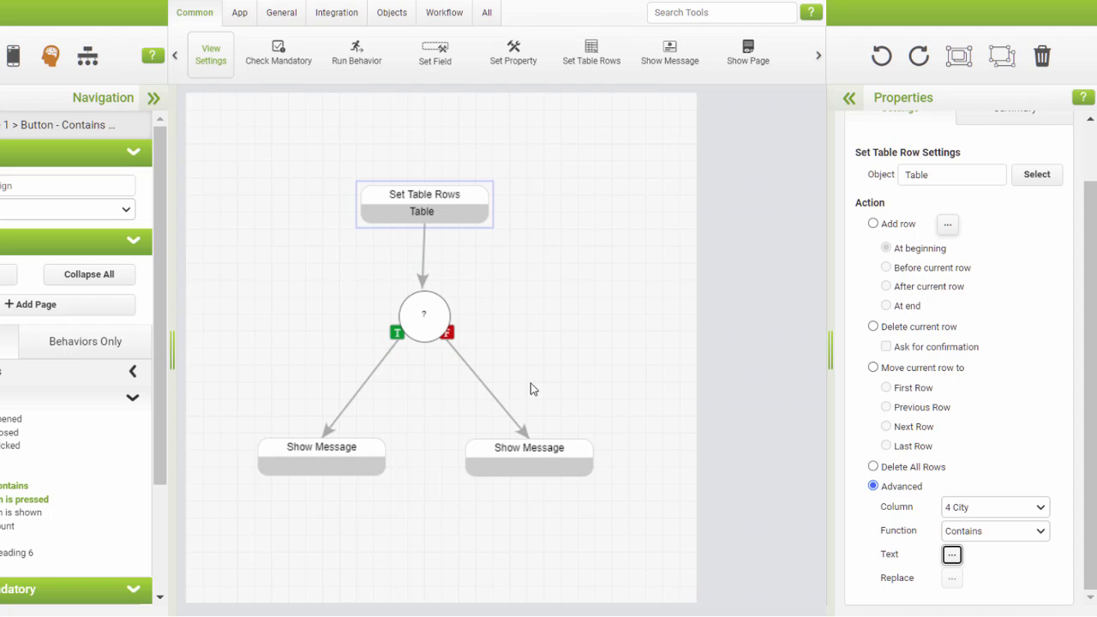
# Step: Give the branch an advanced condition using the special value "Behavior - Last Command was Successful"
pyautogui.click(422, 322)
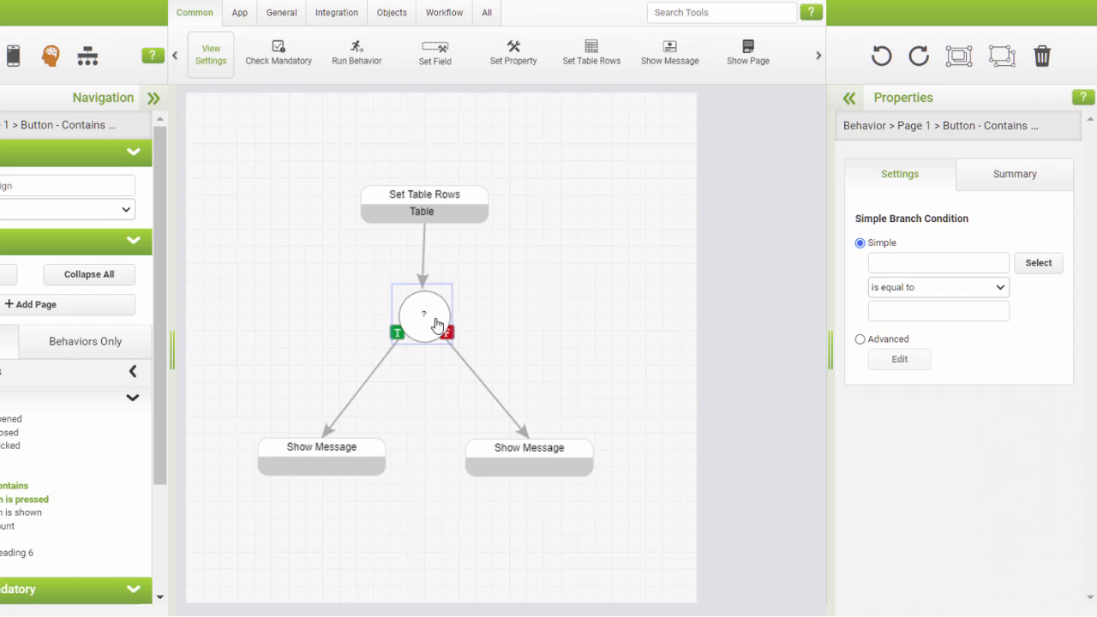
pyautogui.click(860, 339)
pyautogui.click(899, 361)
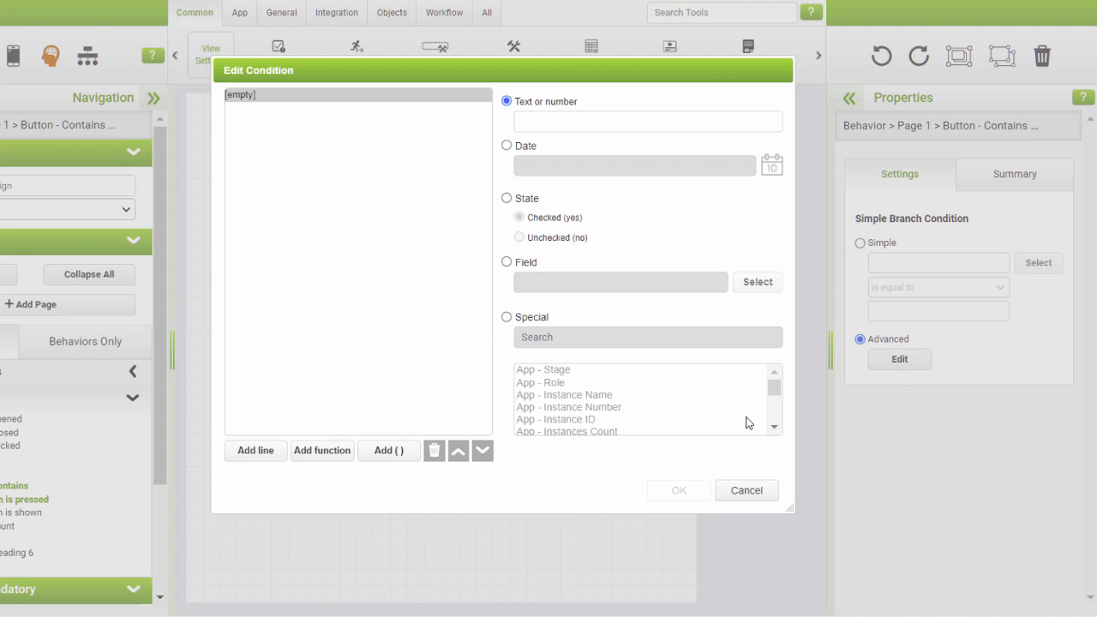
pyautogui.click(506, 317)
pyautogui.click(774, 420)
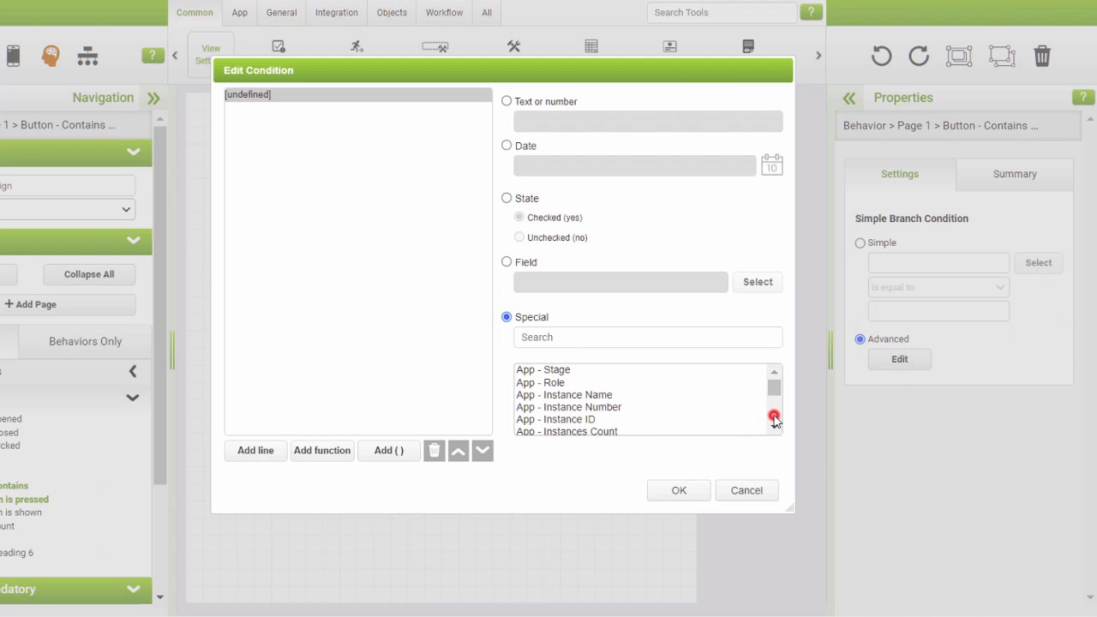
pyautogui.click(773, 427)
pyautogui.click(773, 427)
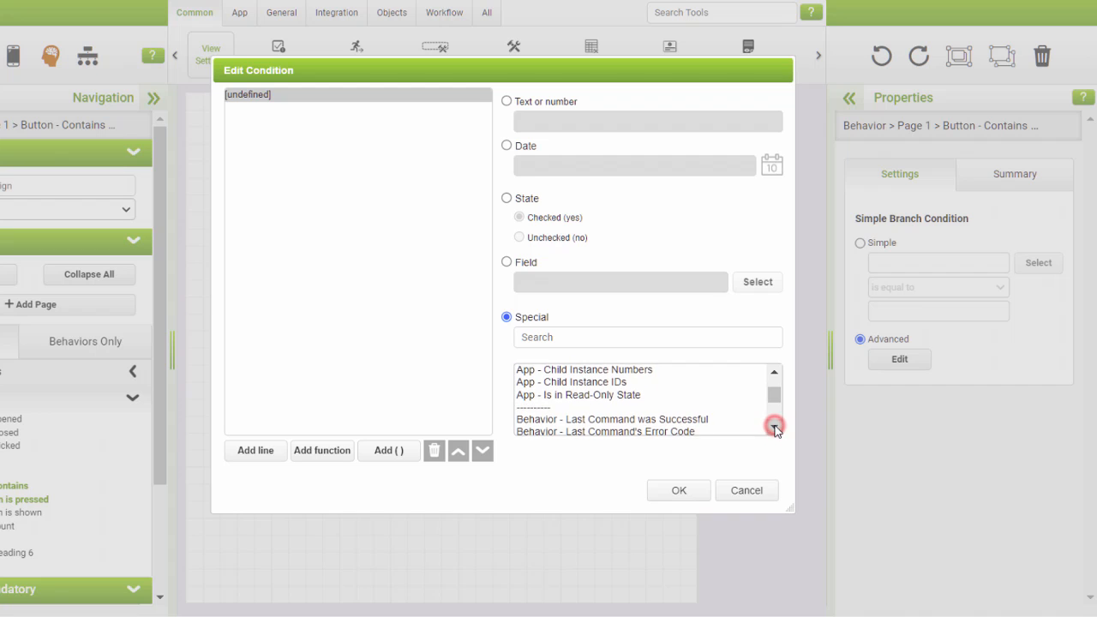
pyautogui.click(704, 419)
pyautogui.click(685, 492)
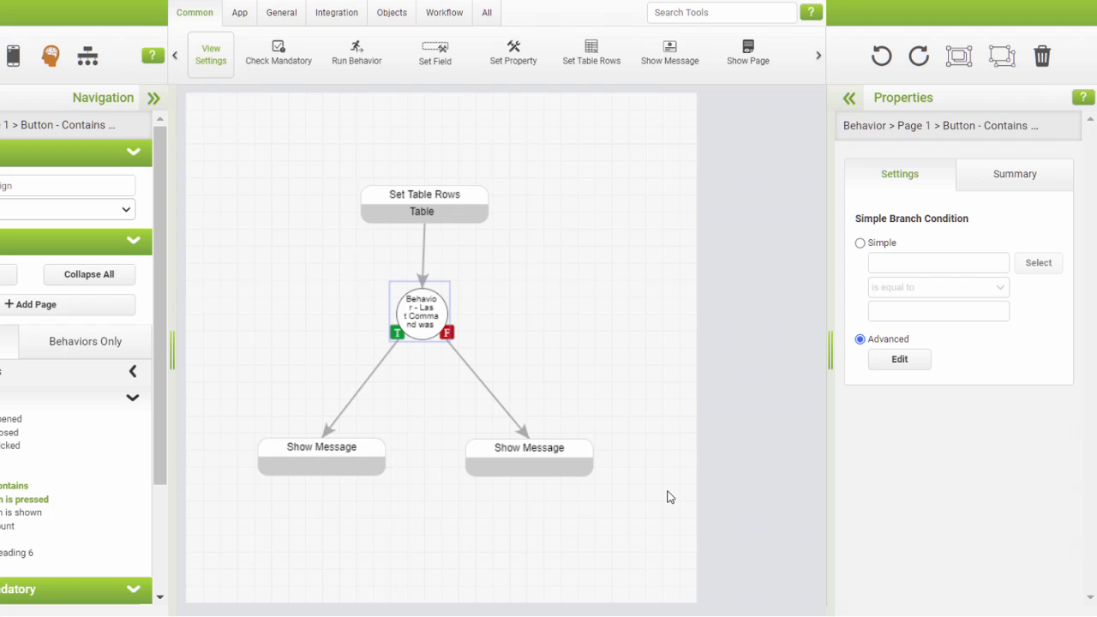
# Step: Set the Show Message text on the branch's true path to "City is found"
pyautogui.click(345, 467)
pyautogui.click(933, 260)
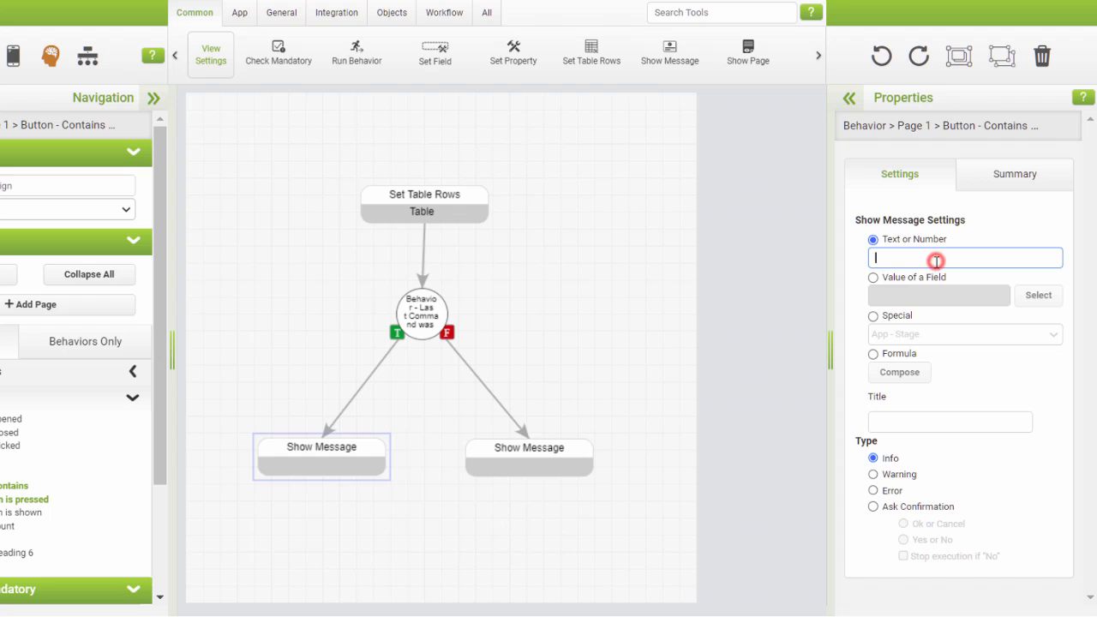
pyautogui.write('City is found')
pyautogui.press('Tab')
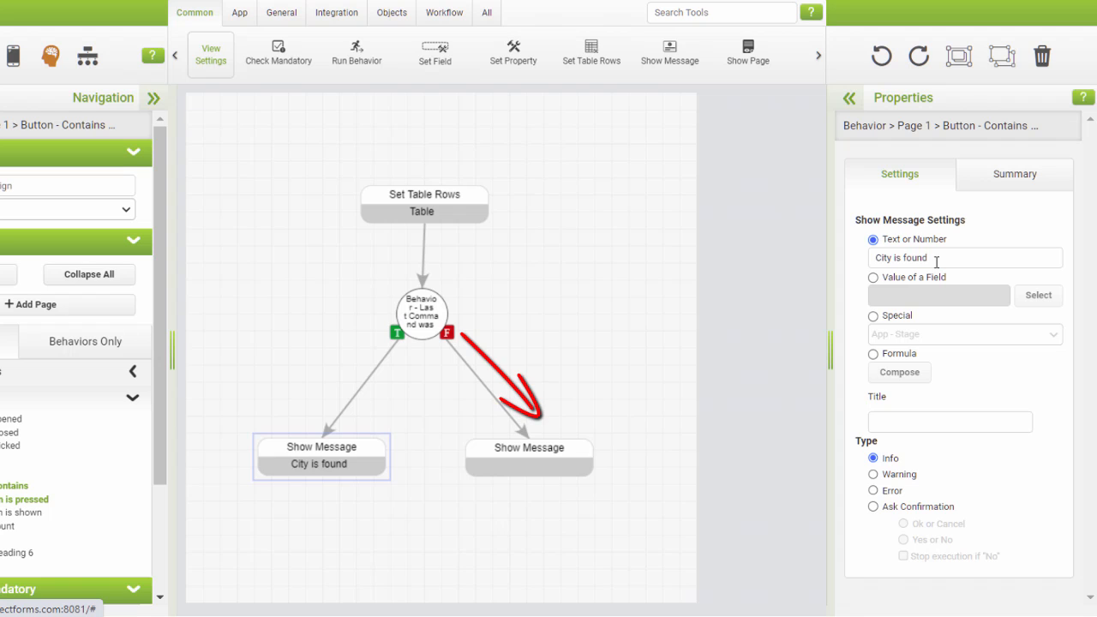
# Step: Set the Show Message text on the branch's false path to "City is not found"
pyautogui.click(545, 460)
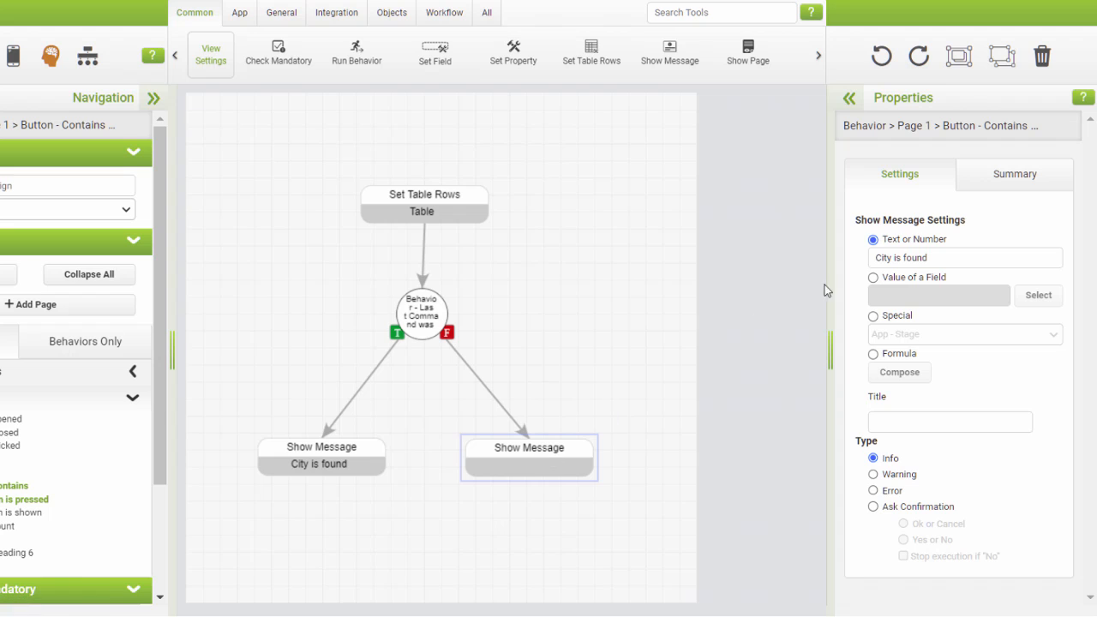
pyautogui.click(907, 258)
pyautogui.write('Ci')
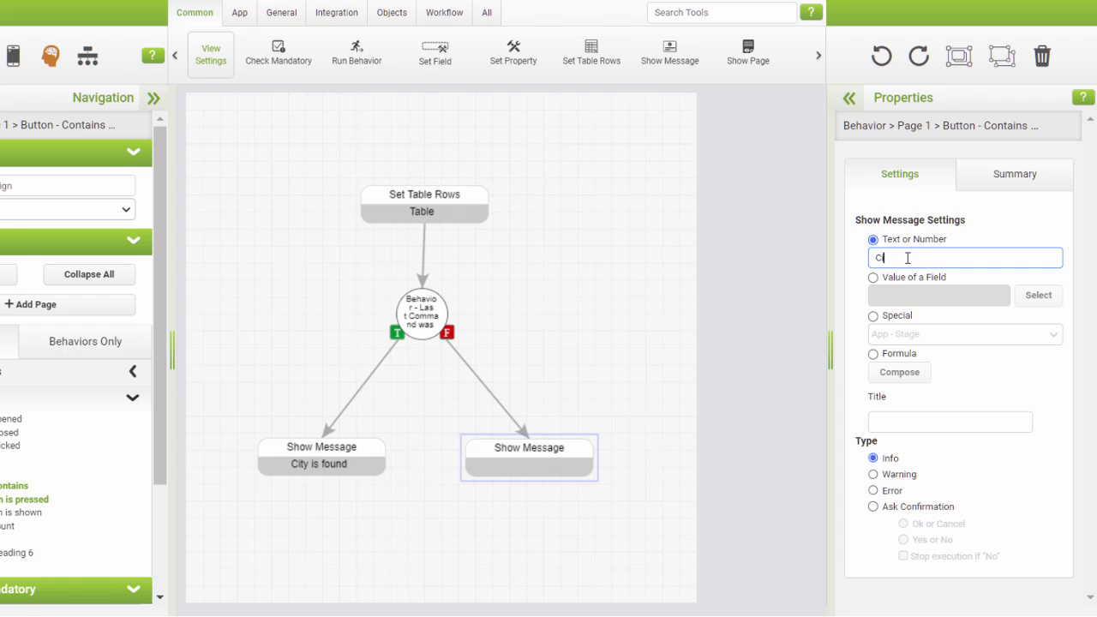
pyautogui.write('ty is not found')
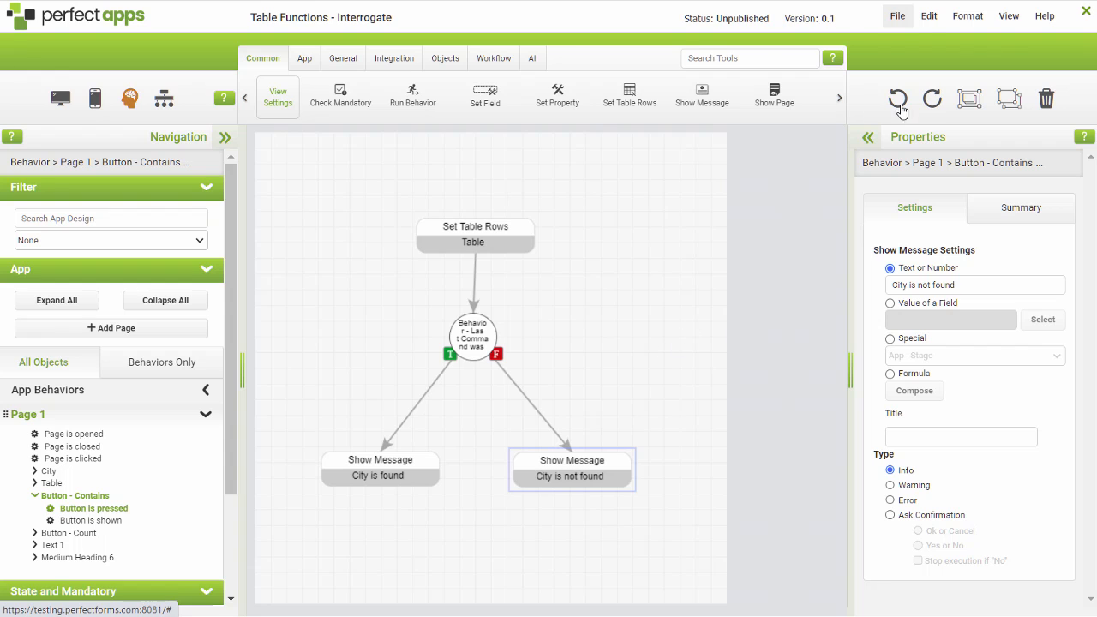
# Step: Preview the app and test the Contains function with the city Madrid, then dismiss the message
pyautogui.click(898, 19)
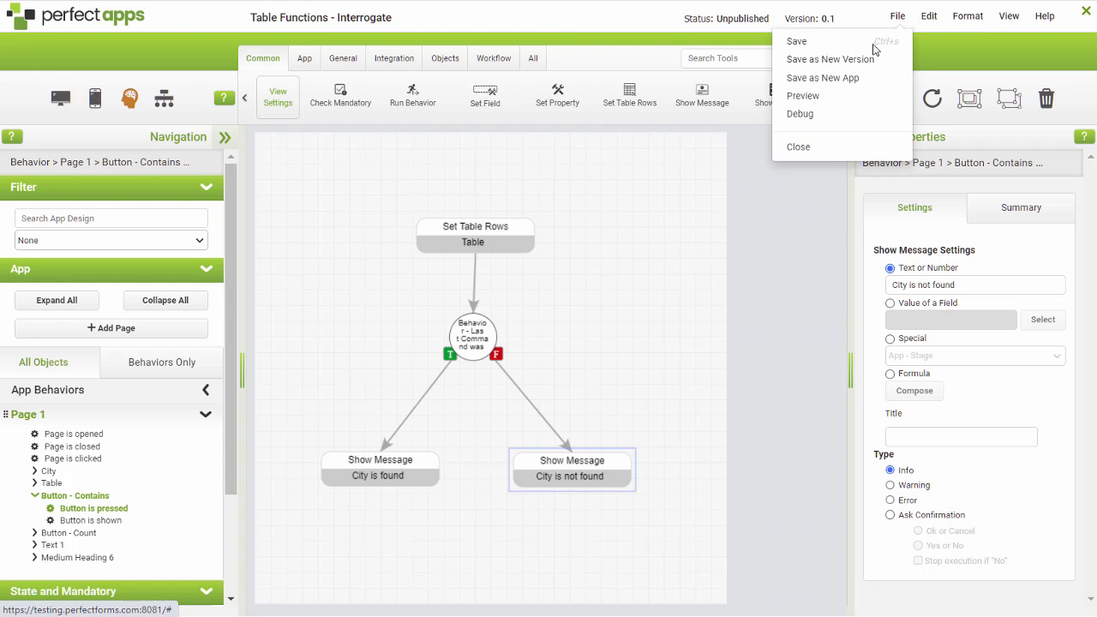
pyautogui.click(822, 96)
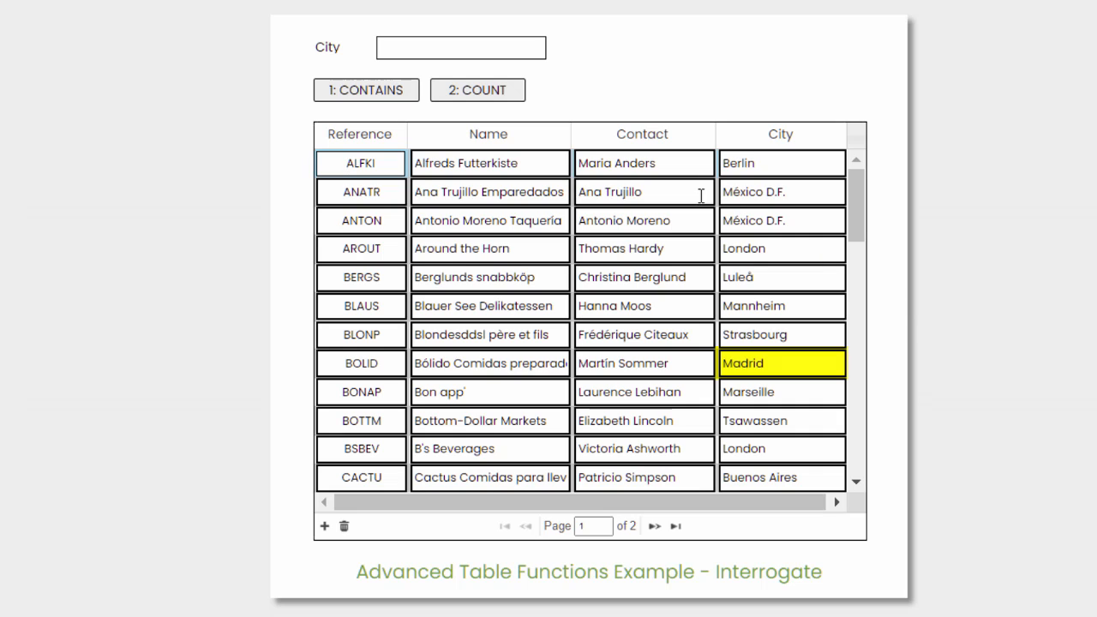
pyautogui.click(447, 47)
pyautogui.write('Madrid')
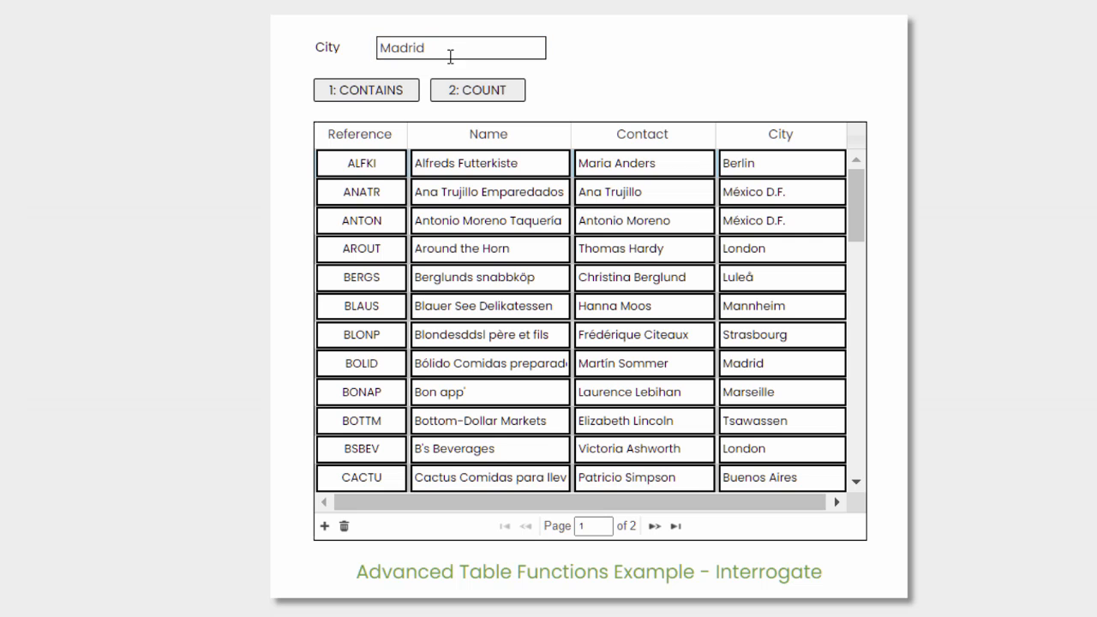
pyautogui.click(370, 94)
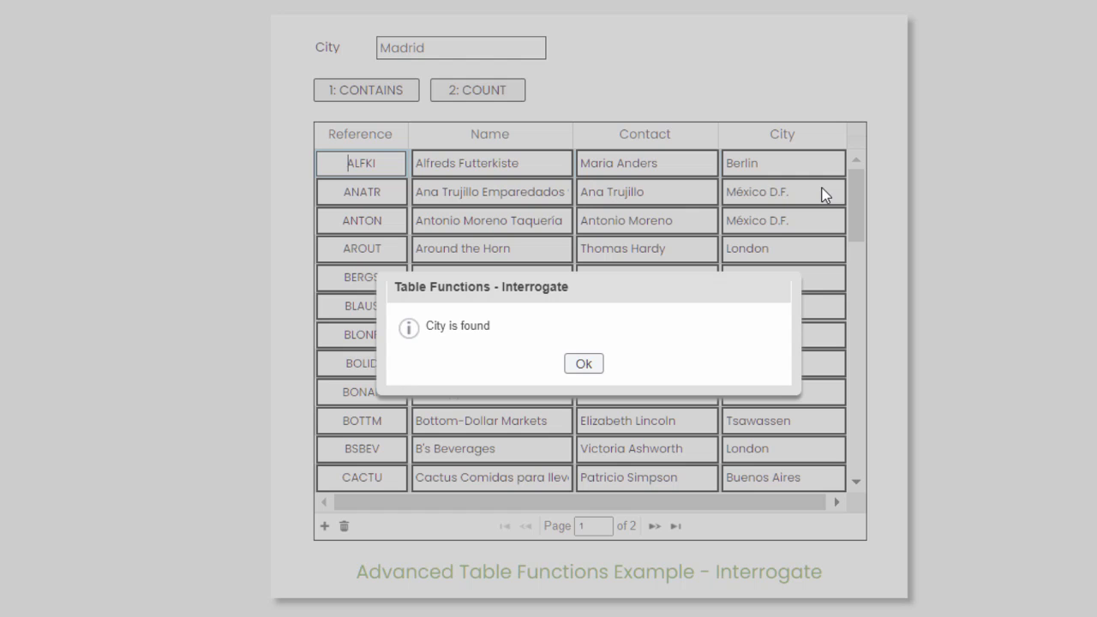
pyautogui.click(586, 360)
# Step: Test the Contains function with the city Townsville, dismiss the message, and return to the desktop page layout in the designer
pyautogui.moveTo(440, 45); pyautogui.dragTo(309, 40)
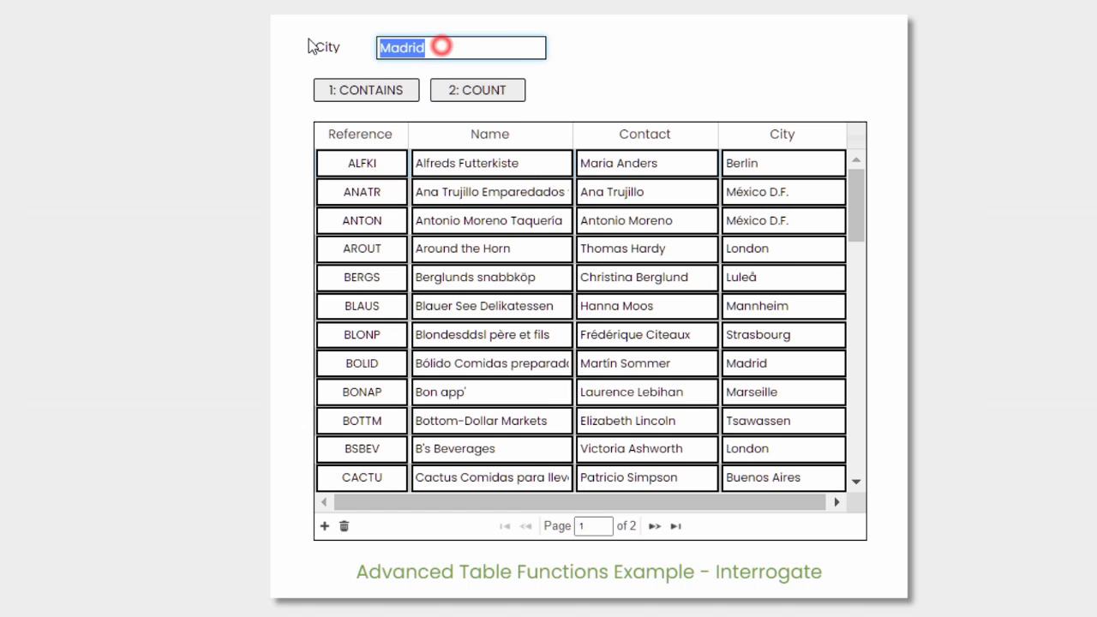
pyautogui.write('Town')
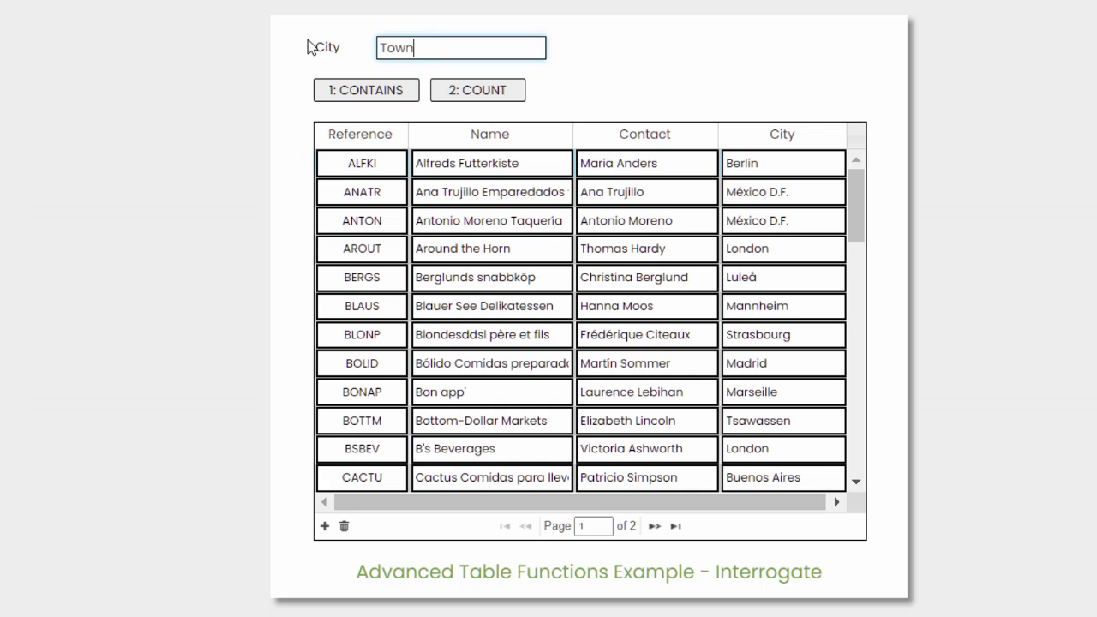
pyautogui.write('sville')
pyautogui.click(349, 91)
pyautogui.click(364, 90)
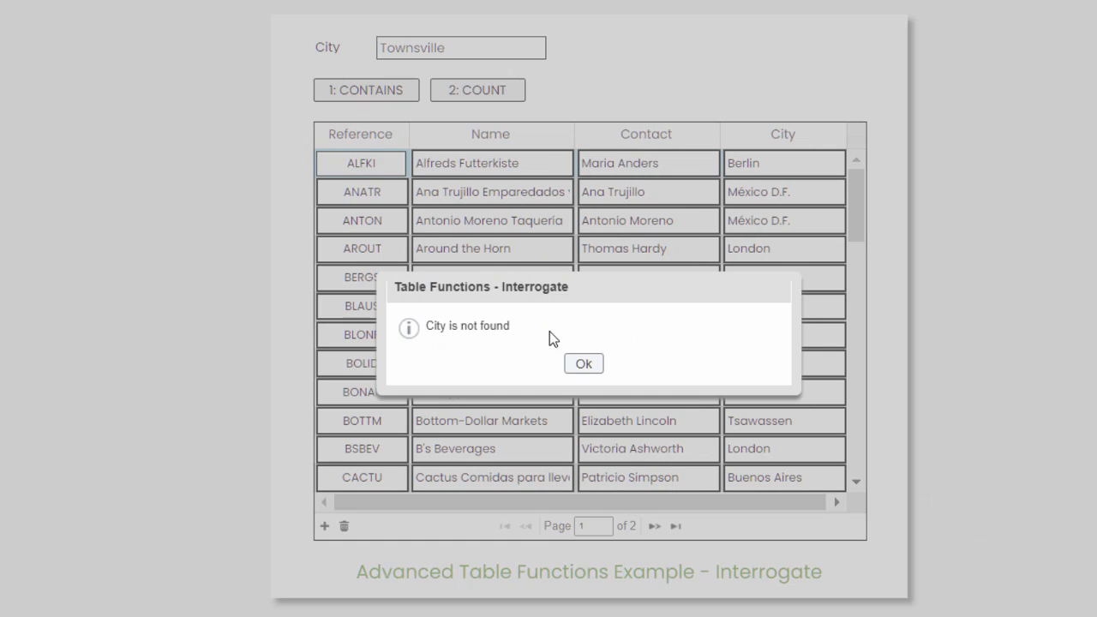
pyautogui.click(586, 366)
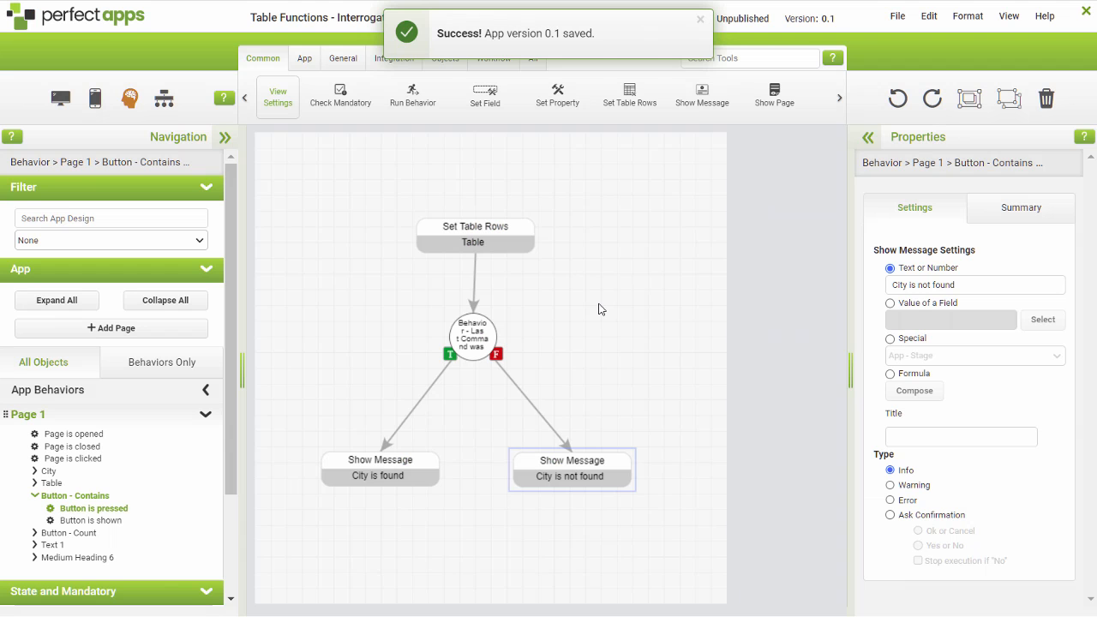
pyautogui.click(60, 98)
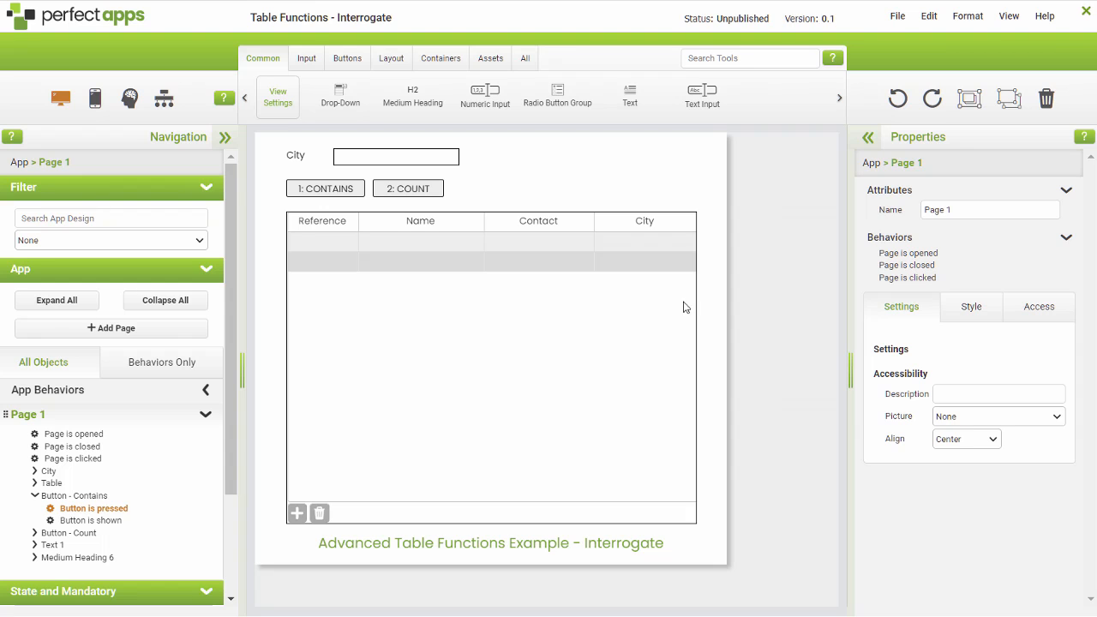
# Step: Open the Count button's pressed behavior and set Table as the object of its Set Table Rows command
pyautogui.click(405, 190)
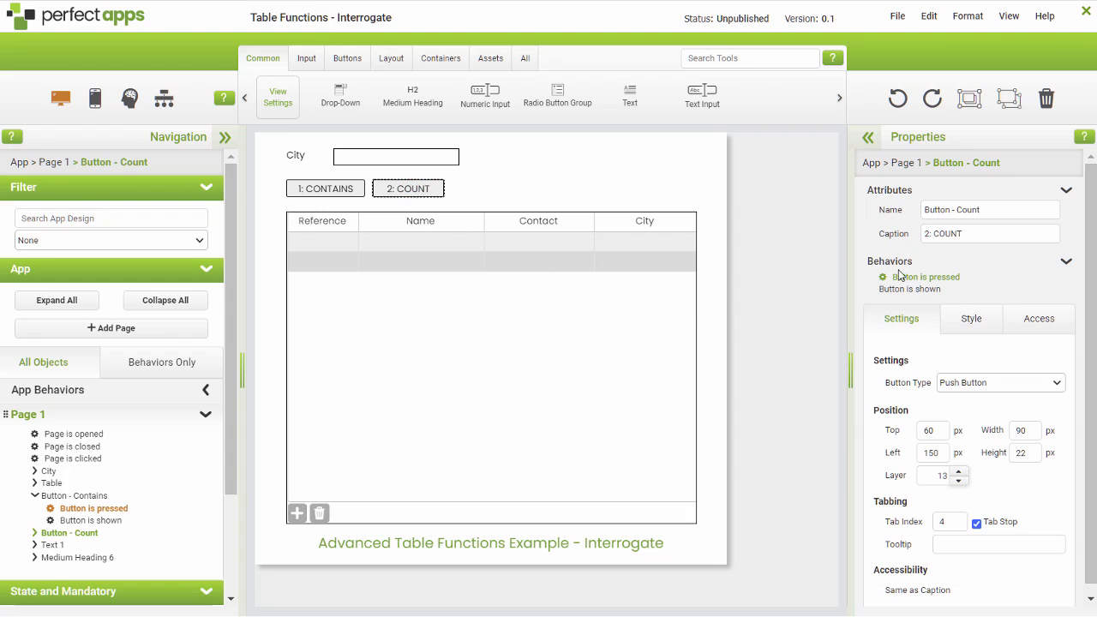
pyautogui.click(907, 279)
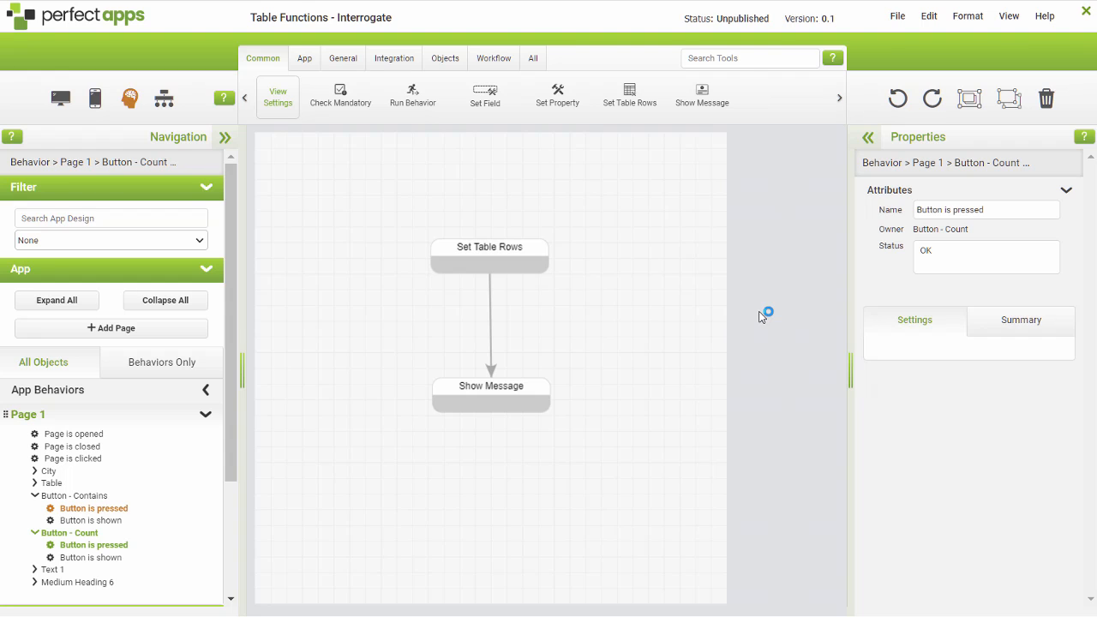
pyautogui.click(517, 261)
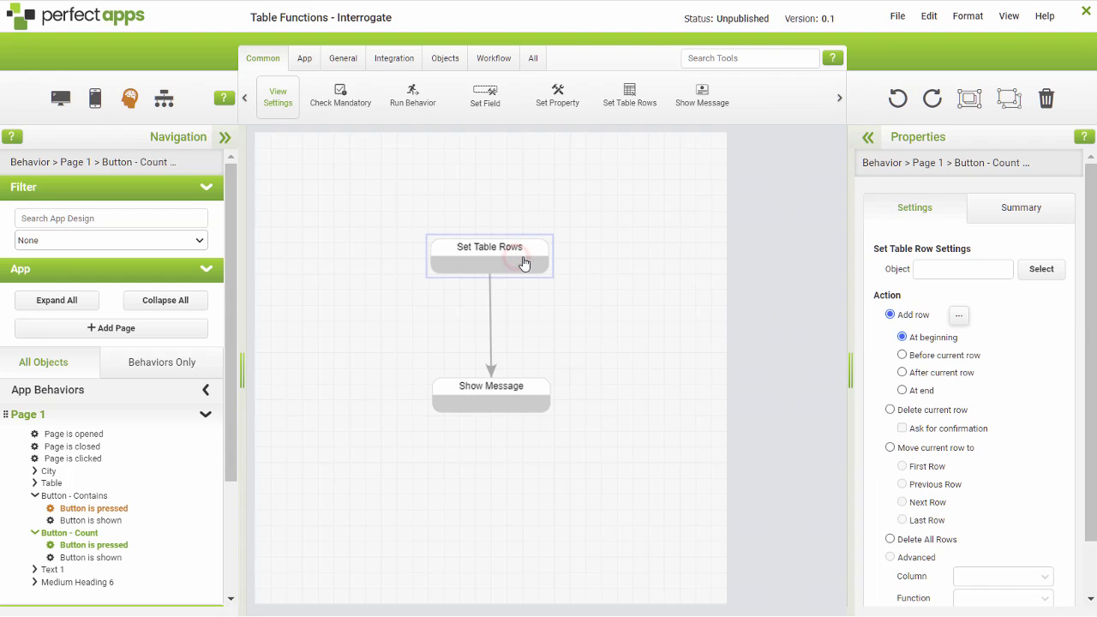
pyautogui.click(1040, 271)
pyautogui.click(415, 198)
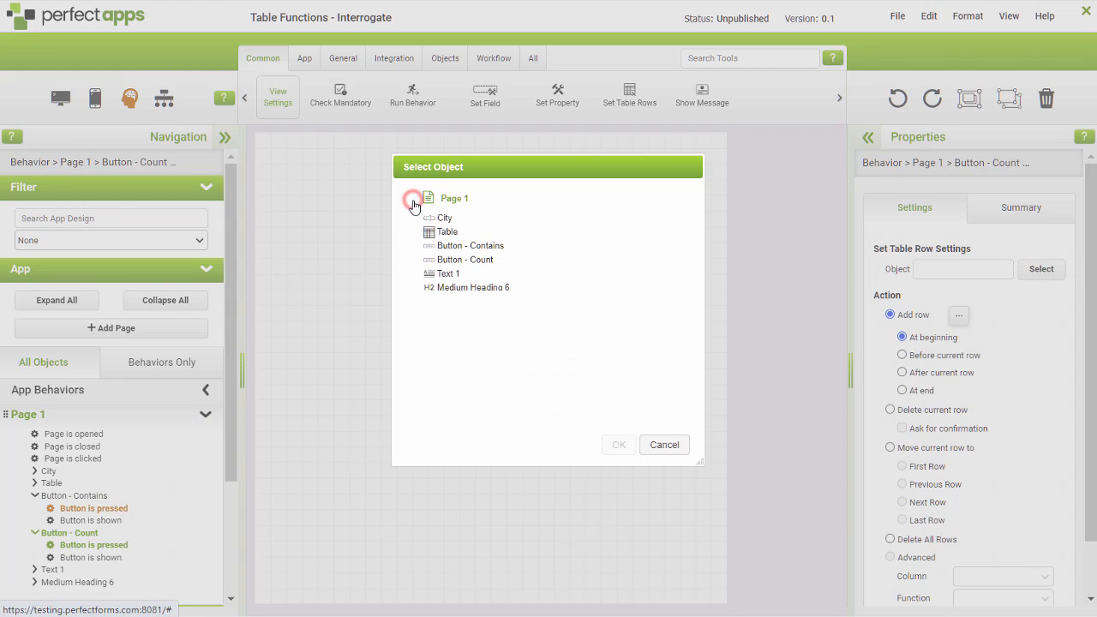
pyautogui.click(446, 234)
pyautogui.click(619, 445)
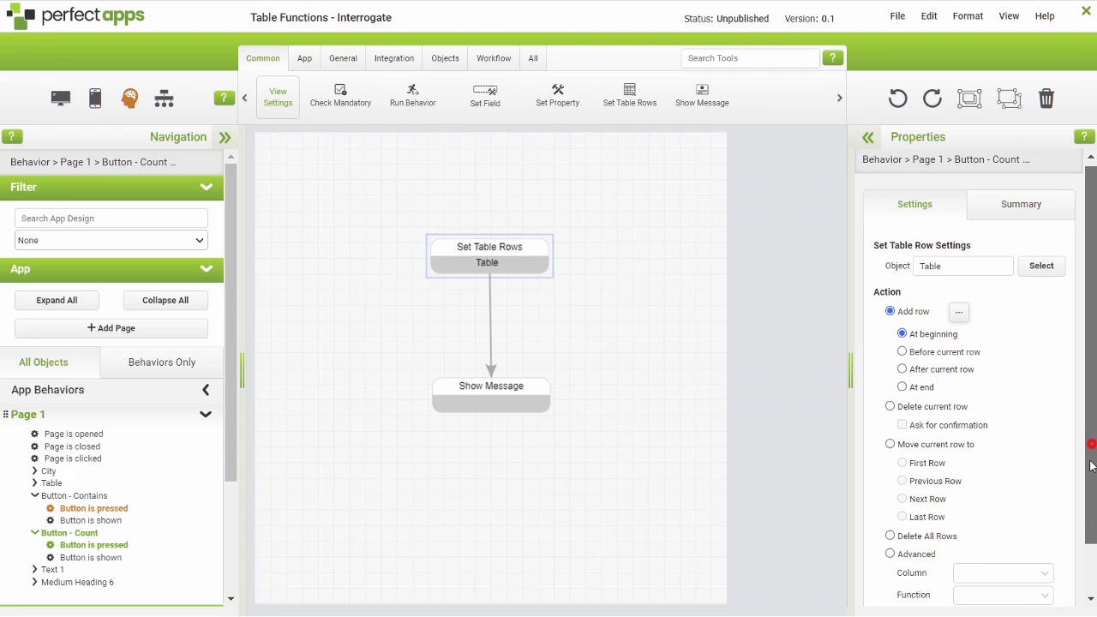
# Step: Set the Set Table Rows action to Advanced, using the 4 City column and the Count function
pyautogui.scroll(-1, 1088, 449)
pyautogui.click(889, 497)
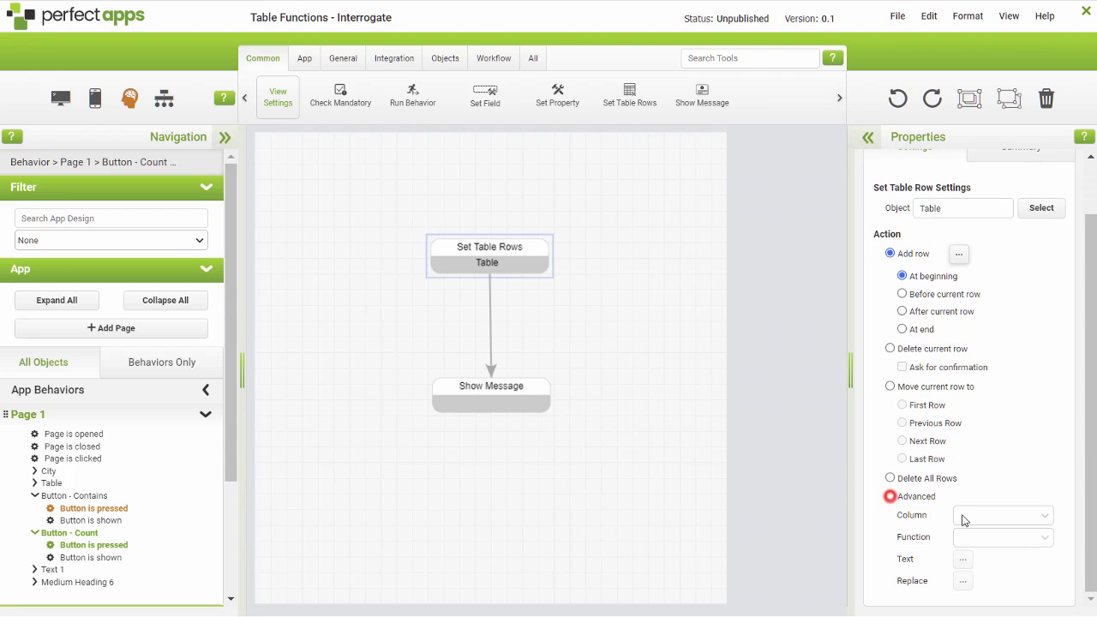
pyautogui.click(1033, 521)
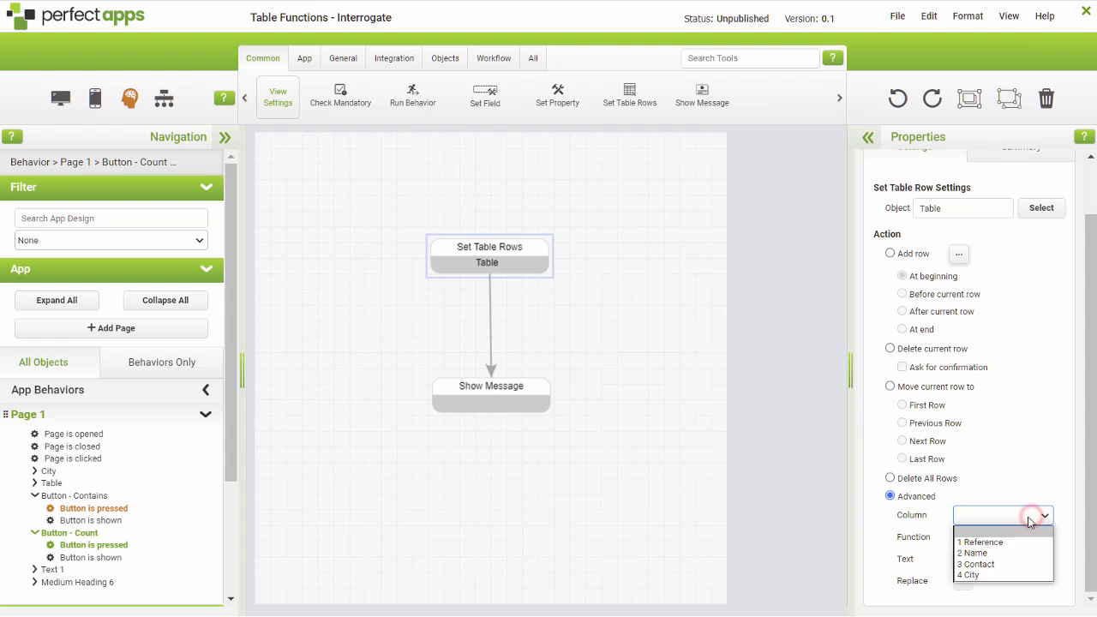
pyautogui.click(985, 577)
pyautogui.click(988, 546)
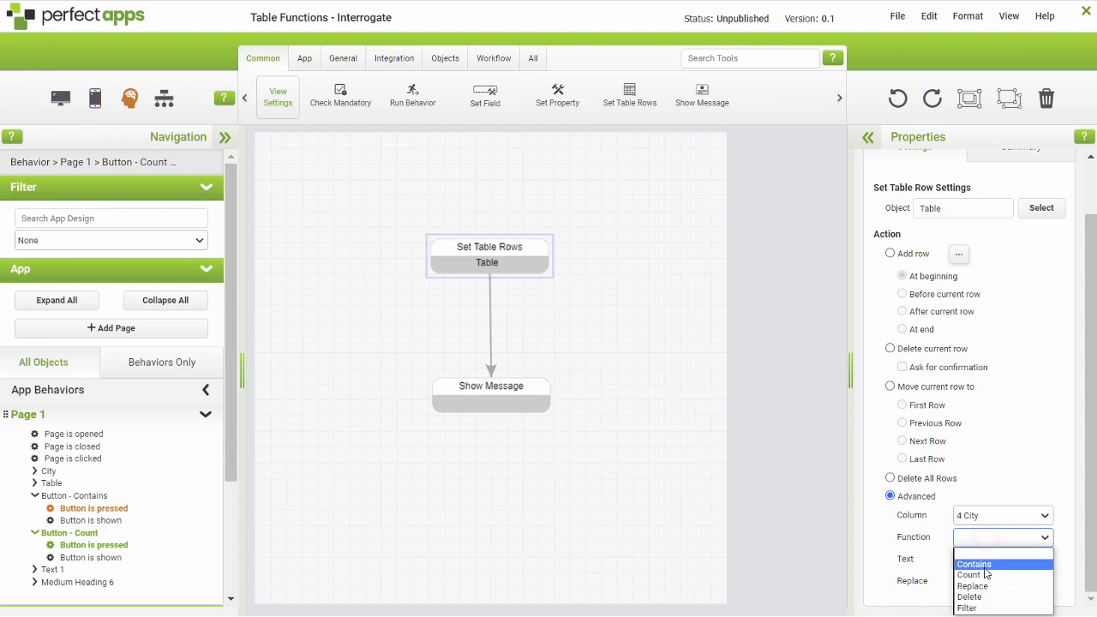
pyautogui.click(983, 571)
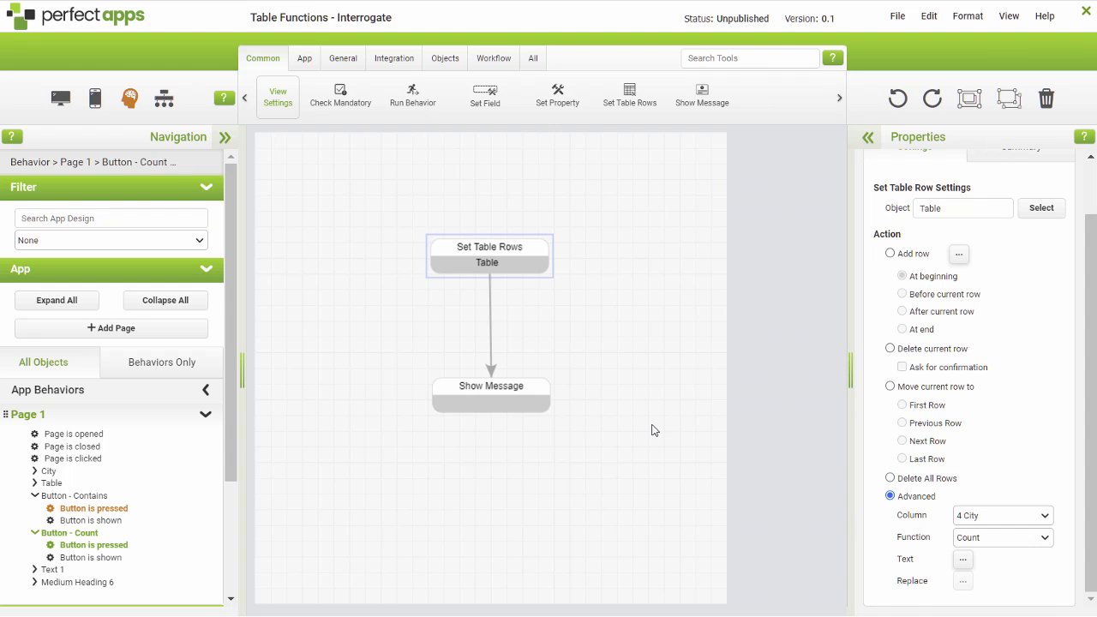
# Step: Compose the Count function's Text formula from the City field on Page 1
pyautogui.click(963, 558)
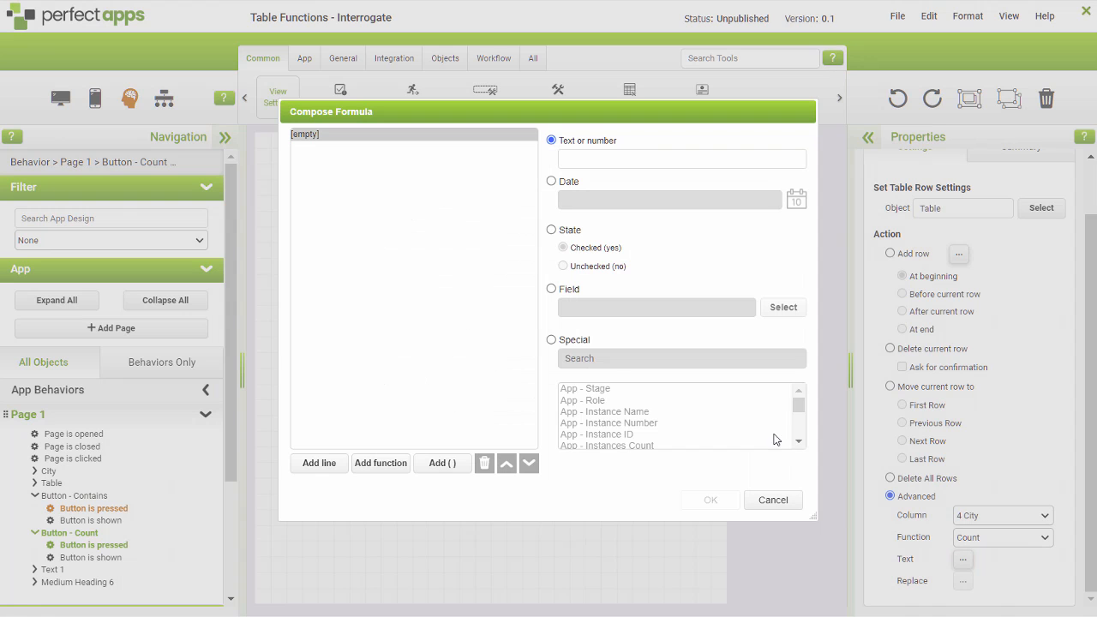
pyautogui.click(551, 289)
pyautogui.click(781, 306)
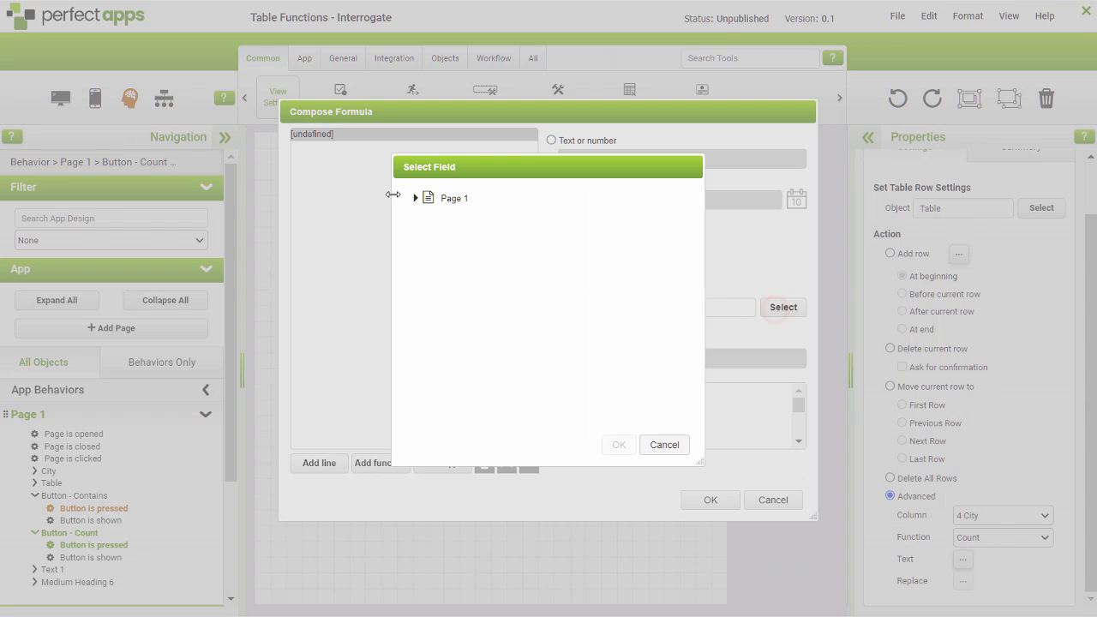
pyautogui.click(417, 199)
pyautogui.click(441, 223)
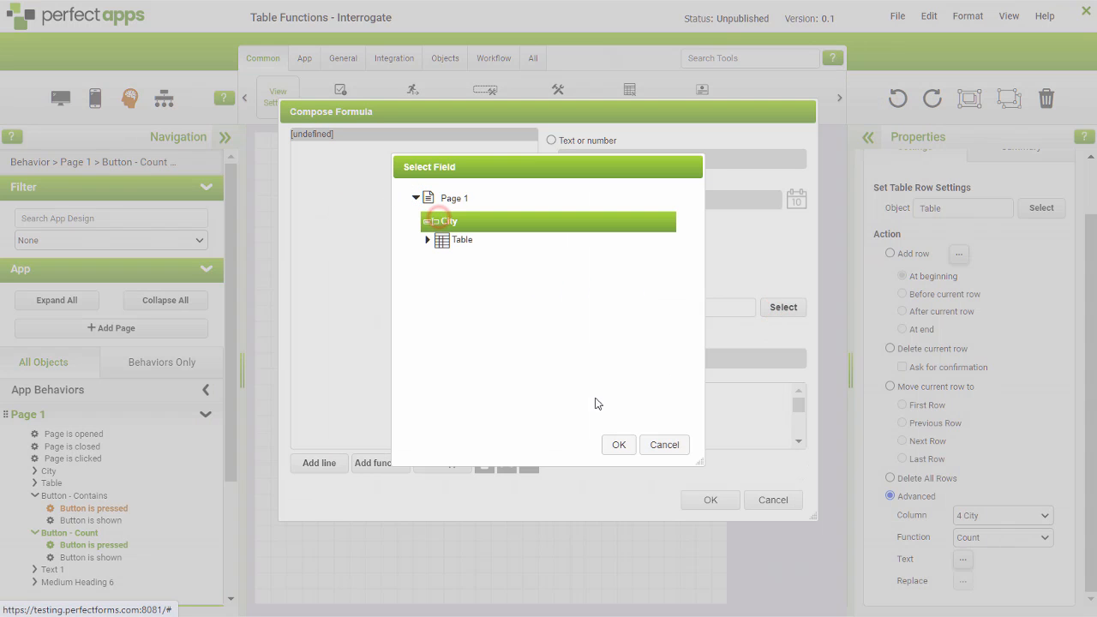
pyautogui.click(617, 445)
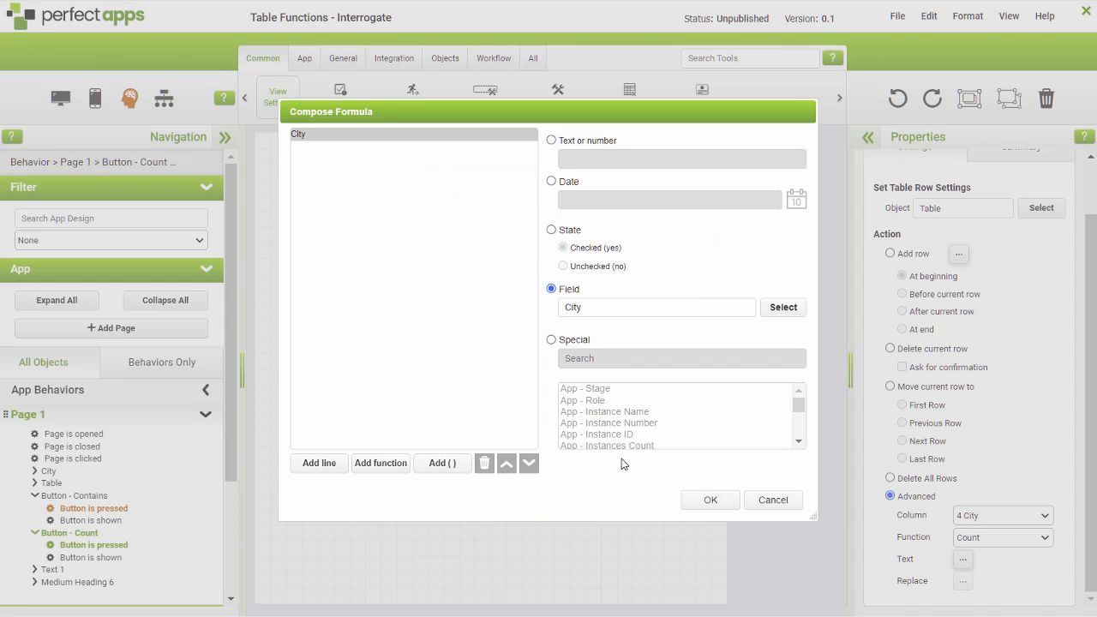
pyautogui.click(704, 501)
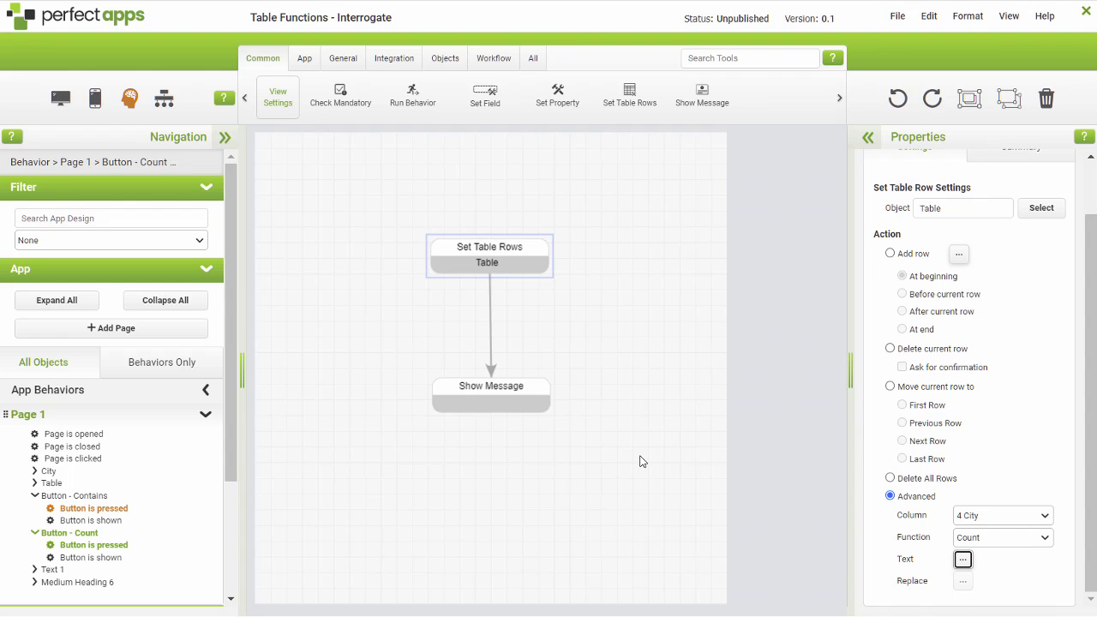
# Step: Set the Count behavior's Show Message command to the special value Behavior - Last Behavior's Return Value
pyautogui.click(494, 401)
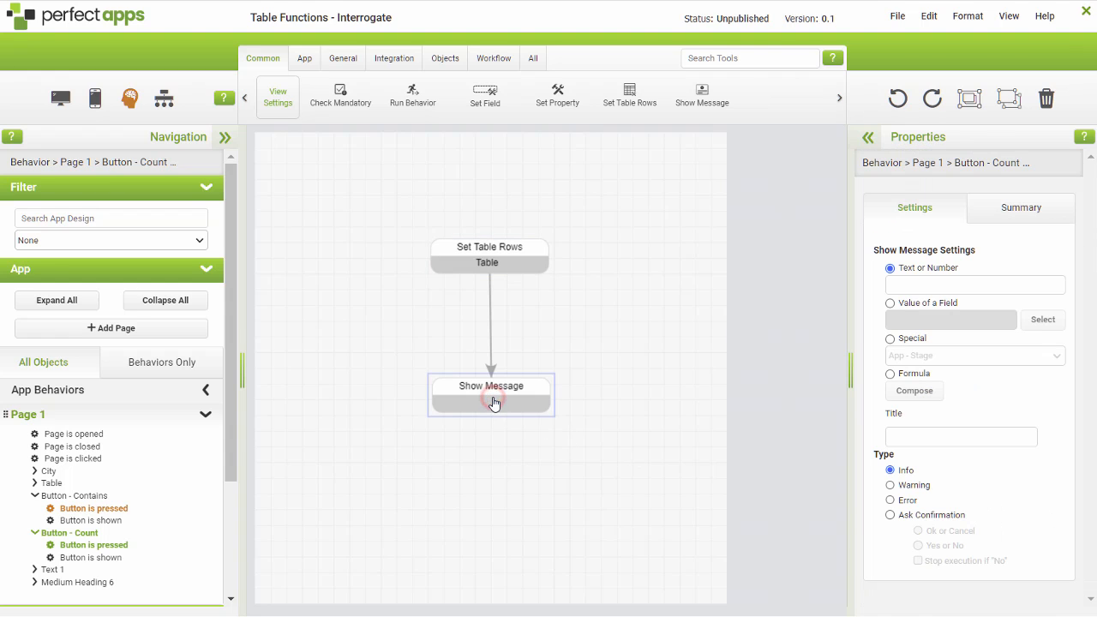
pyautogui.click(890, 340)
pyautogui.click(1055, 356)
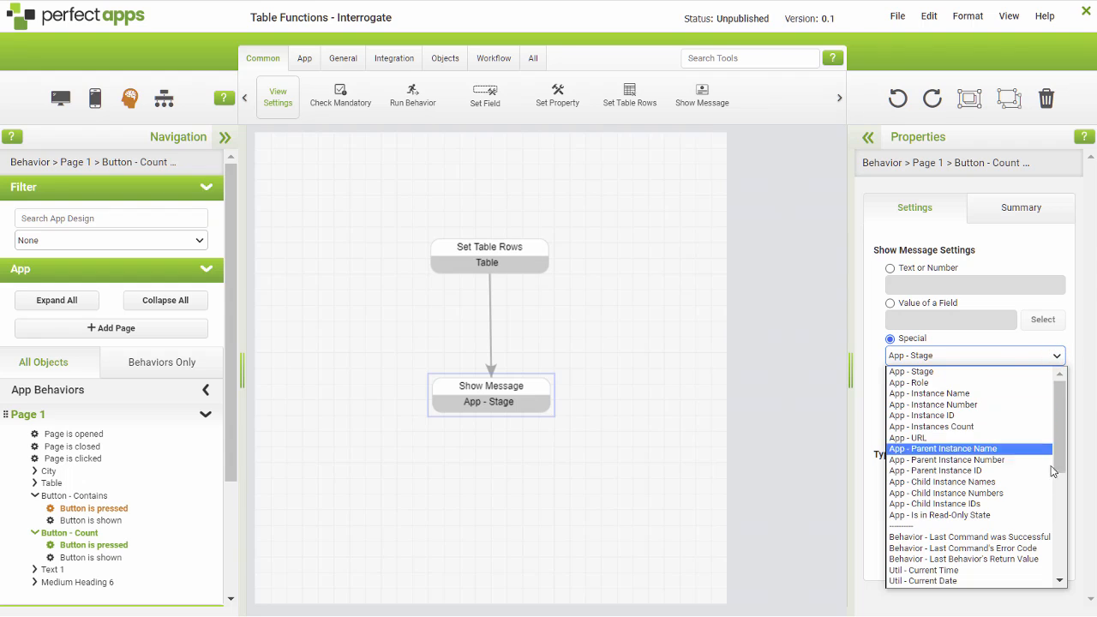
pyautogui.click(1015, 558)
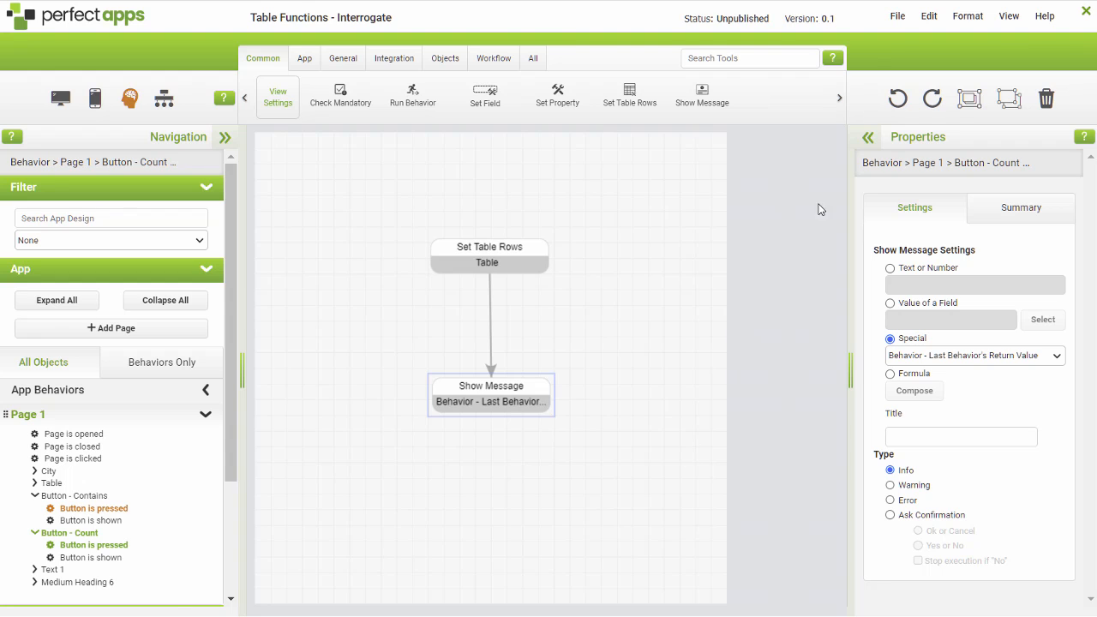
# Step: Preview the app and test the Count function with the city London, then dismiss the message
pyautogui.click(896, 18)
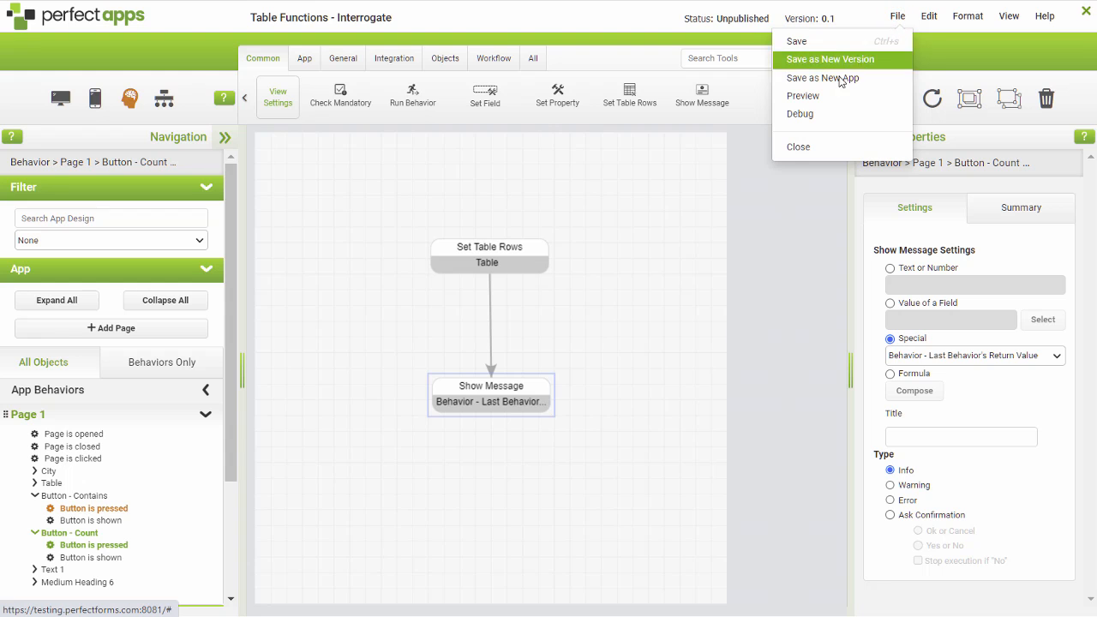
pyautogui.click(826, 99)
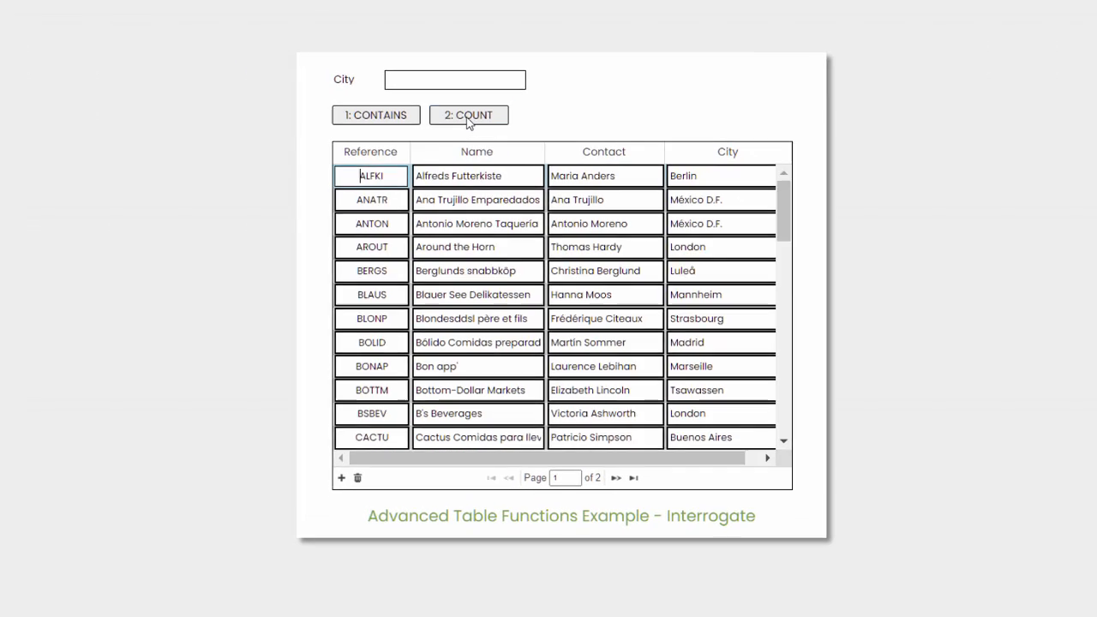
pyautogui.click(445, 97)
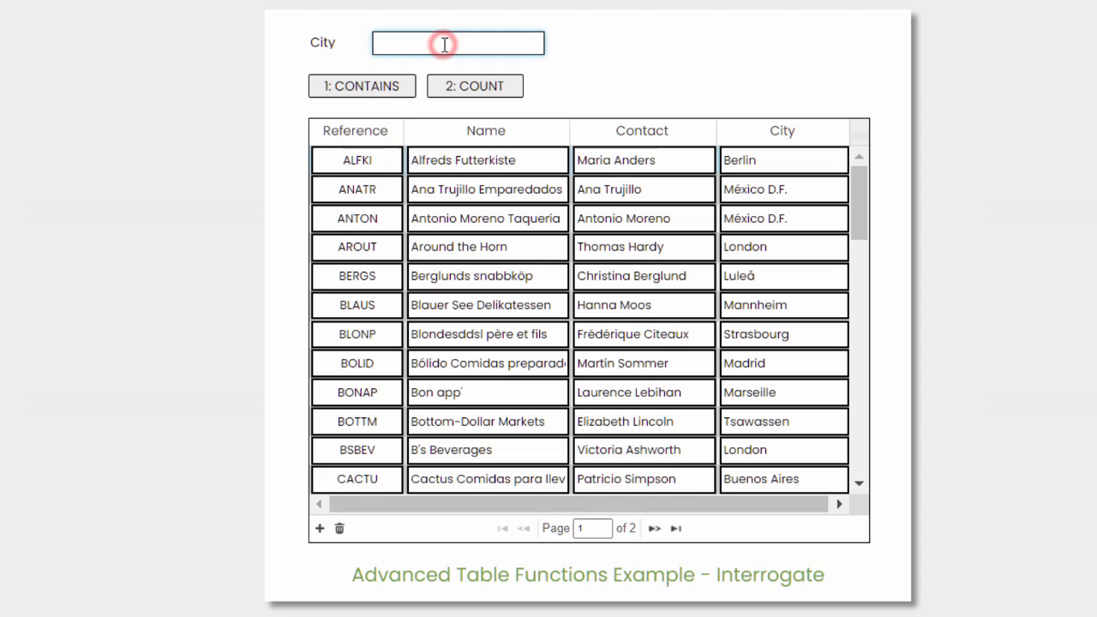
pyautogui.write('London')
pyautogui.click(500, 87)
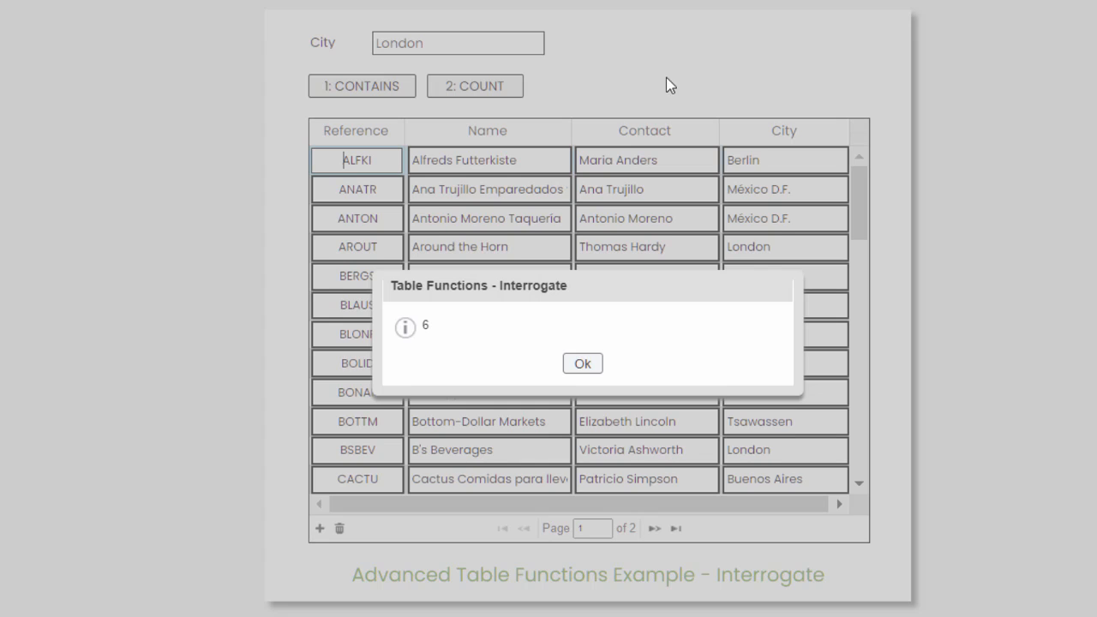
pyautogui.click(584, 365)
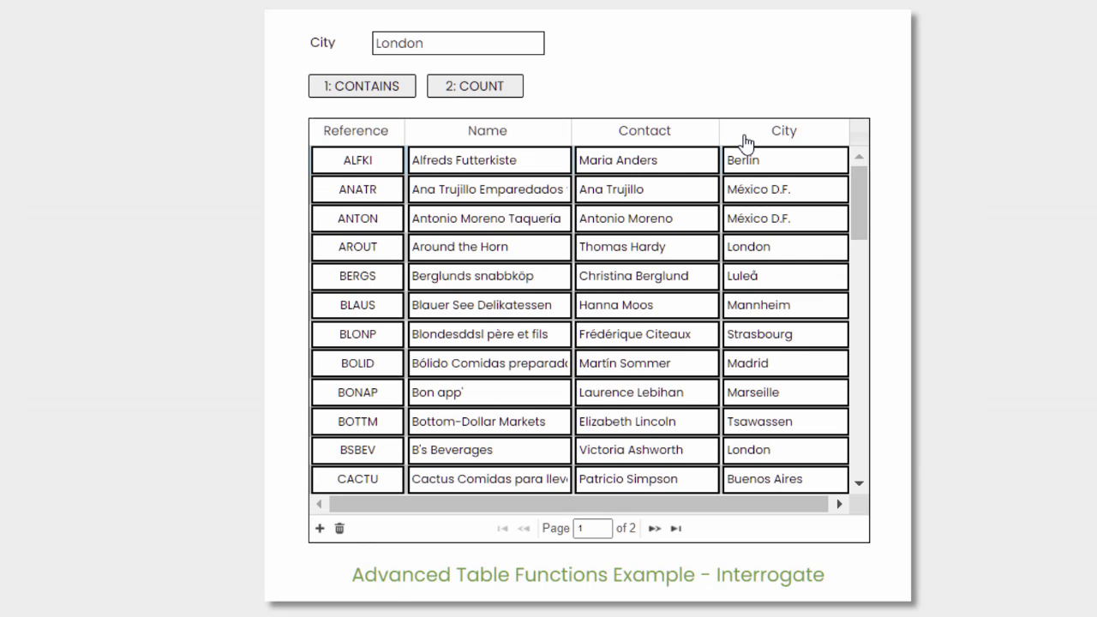